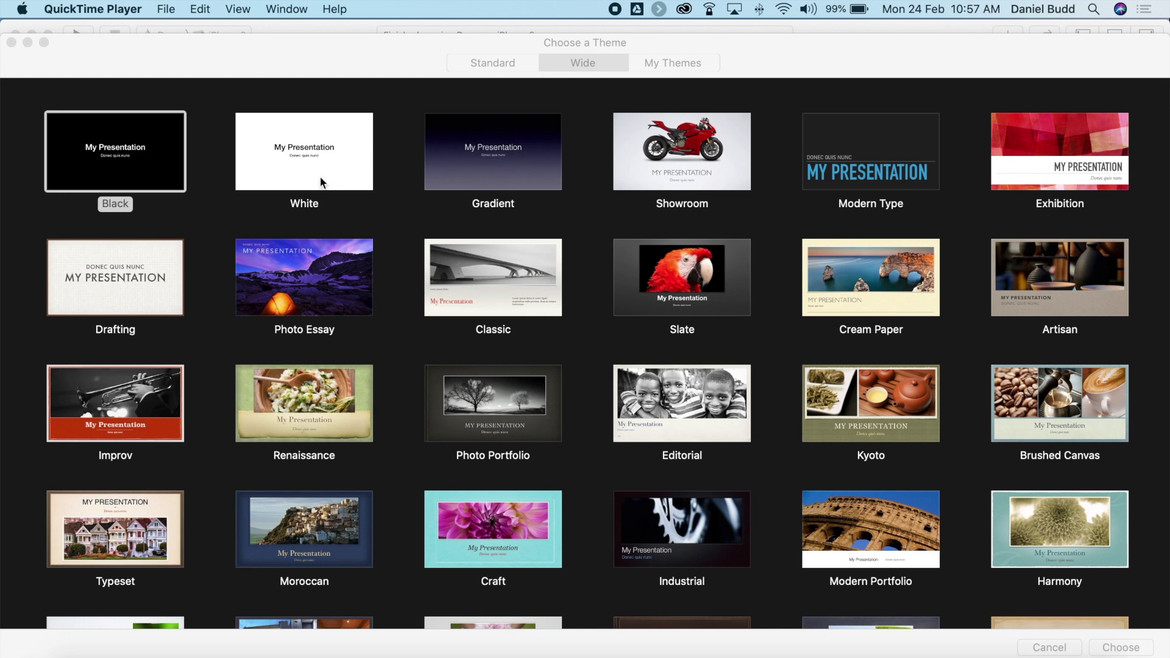
Create a White-theme presentation and delete its title and subtitle placeholders.
left_click(324, 170)
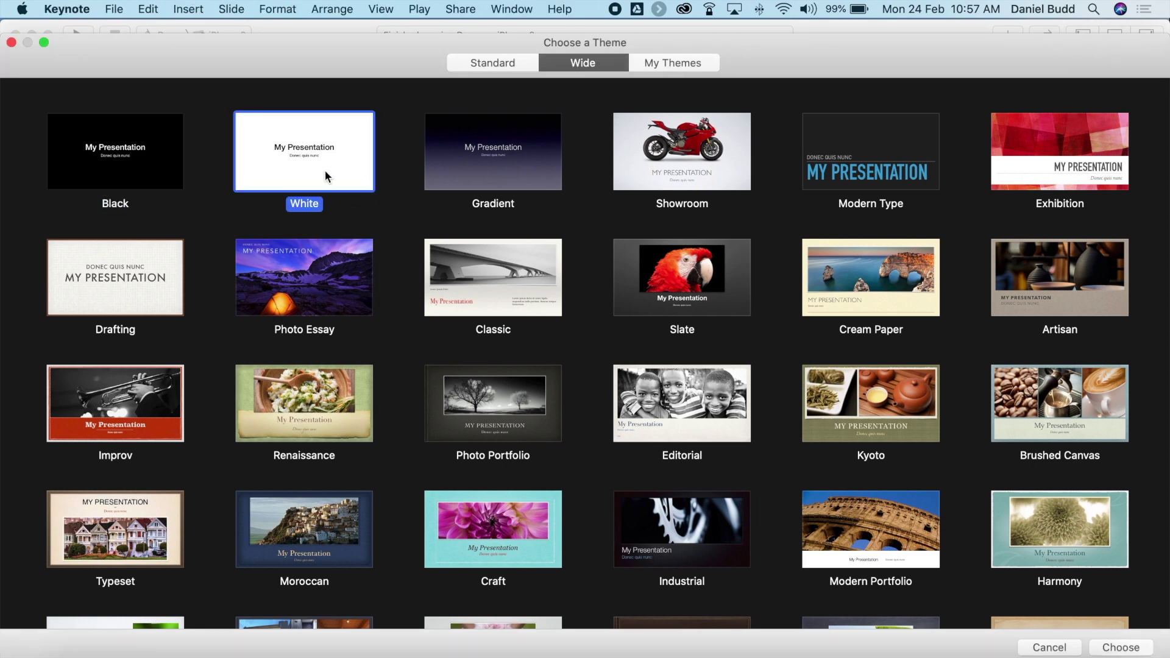
key("Return")
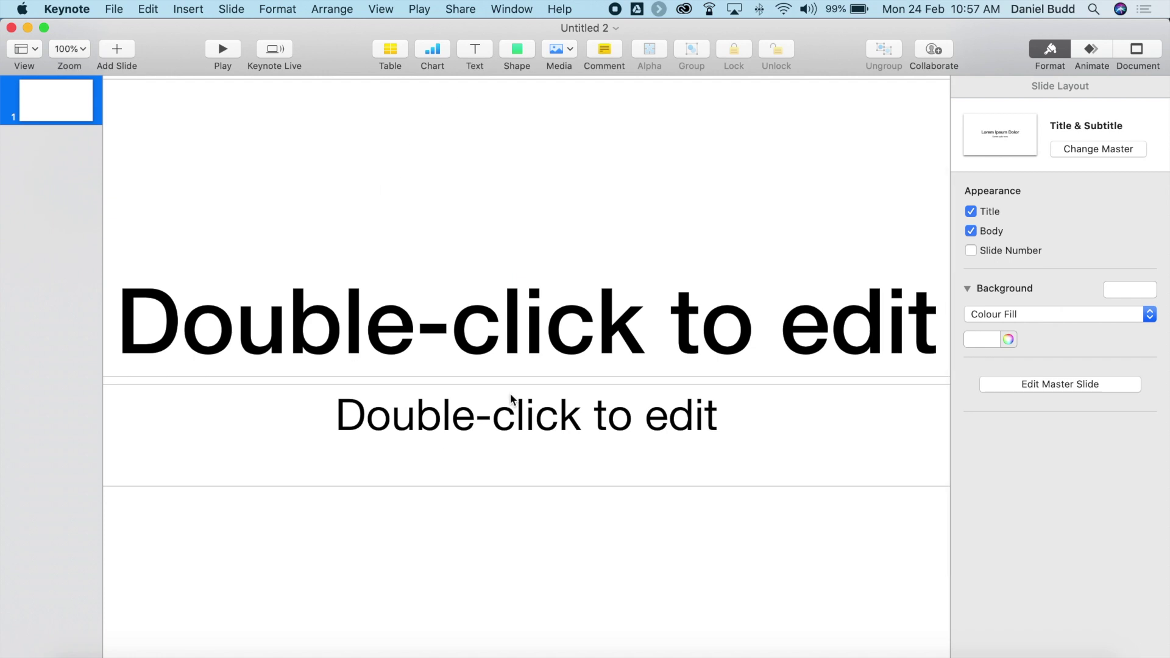
left_click_drag(473, 230, 578, 360)
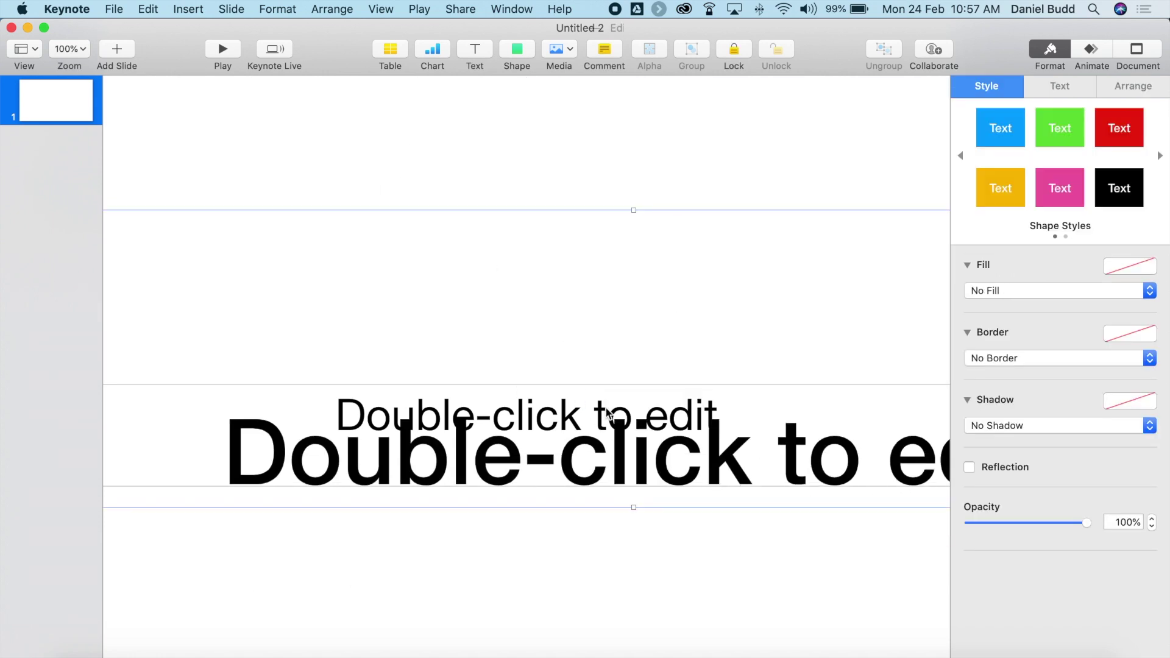
key("Delete")
left_click(568, 445)
key("Delete")
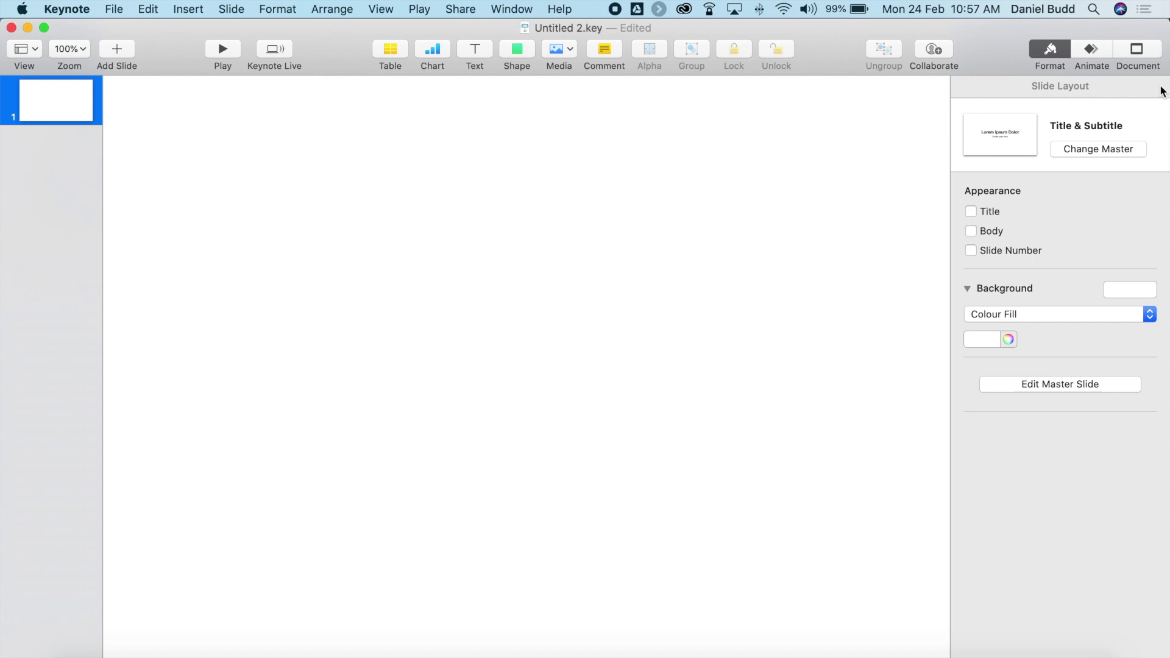
Set a custom slide size of 200 width by 200 height in the Document settings.
left_click(1136, 51)
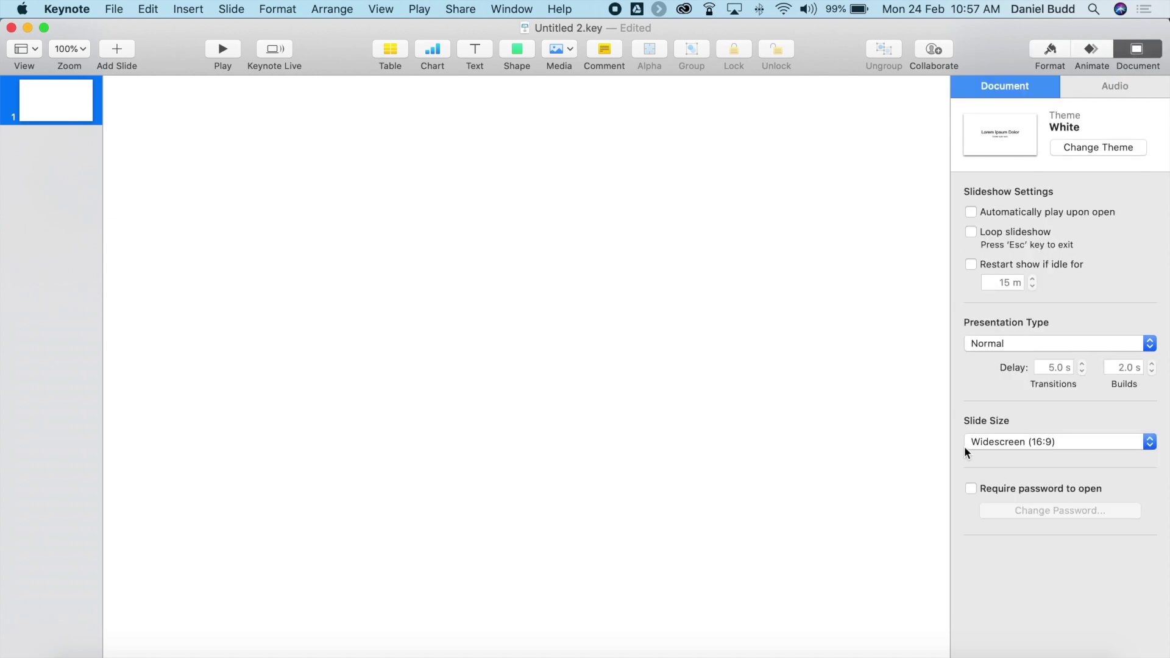
left_click(1040, 444)
left_click(1025, 466)
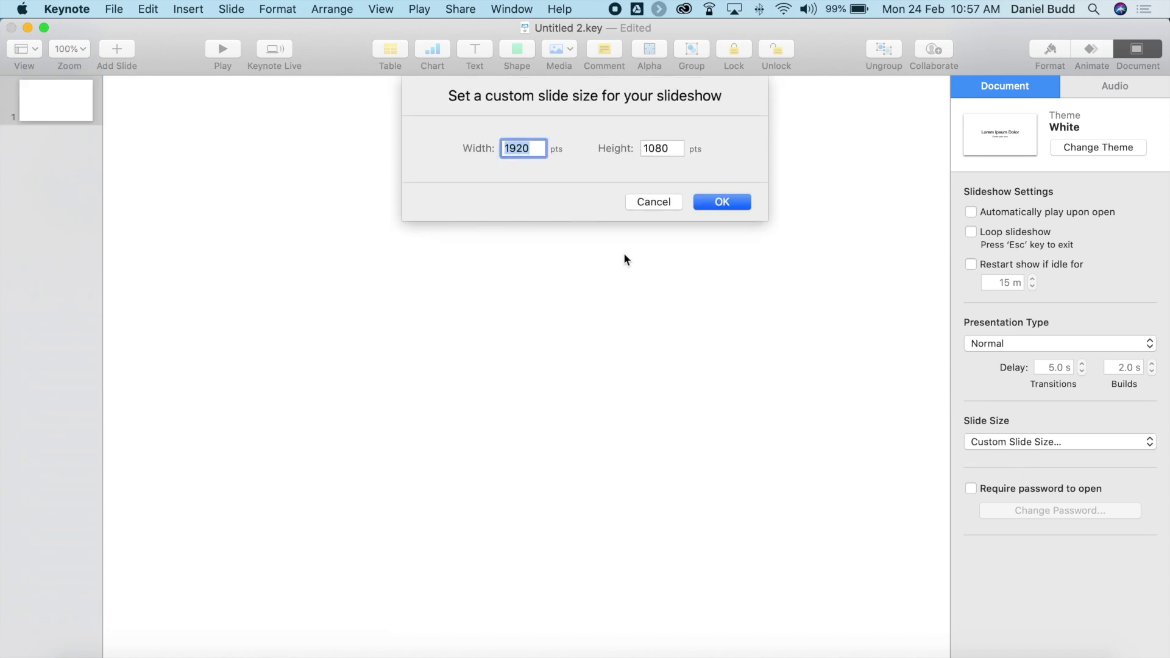
type("200")
double_click(654, 151)
type("200")
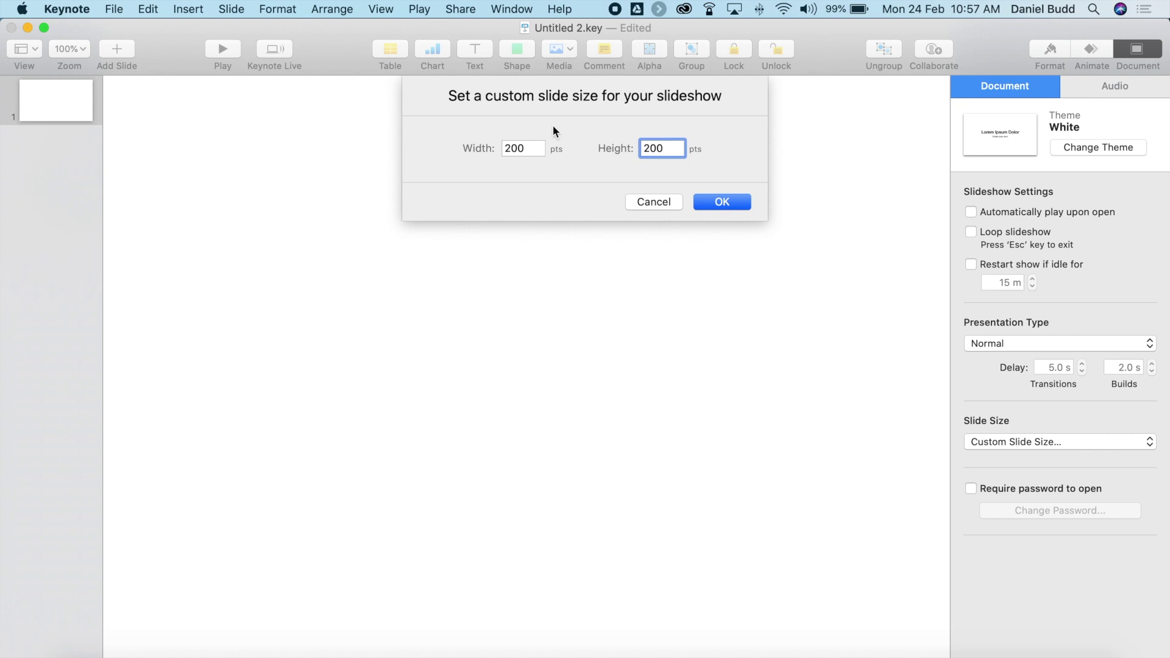
left_click(727, 204)
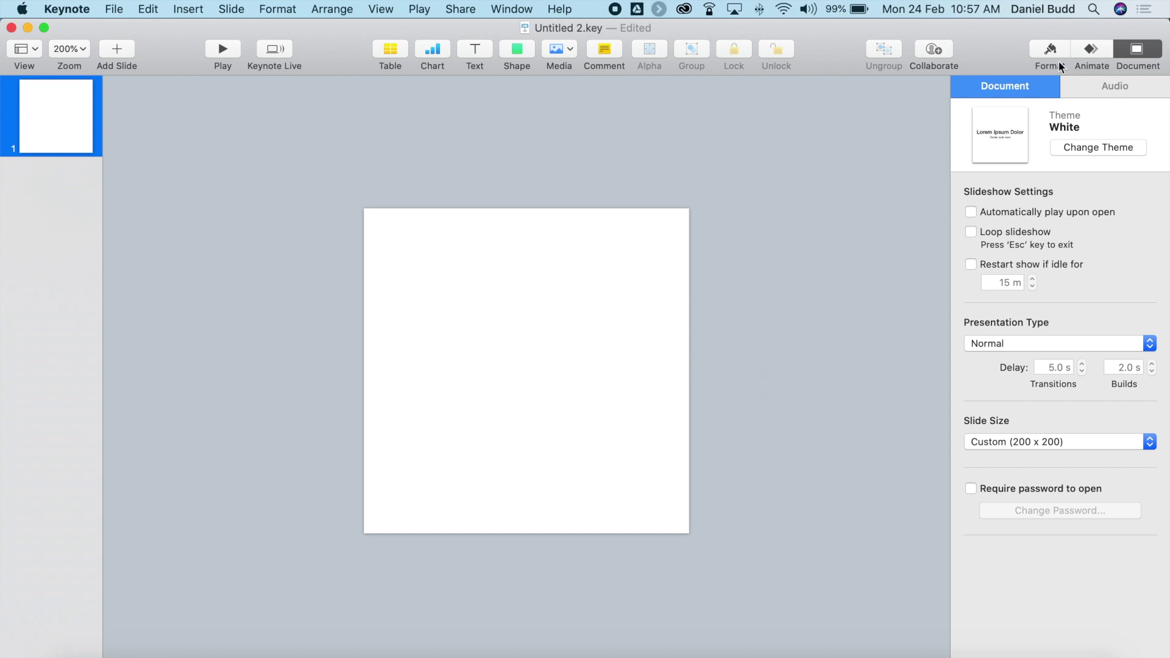
Set the slide's Background fill to No Fill in the Format sidebar.
left_click(1046, 46)
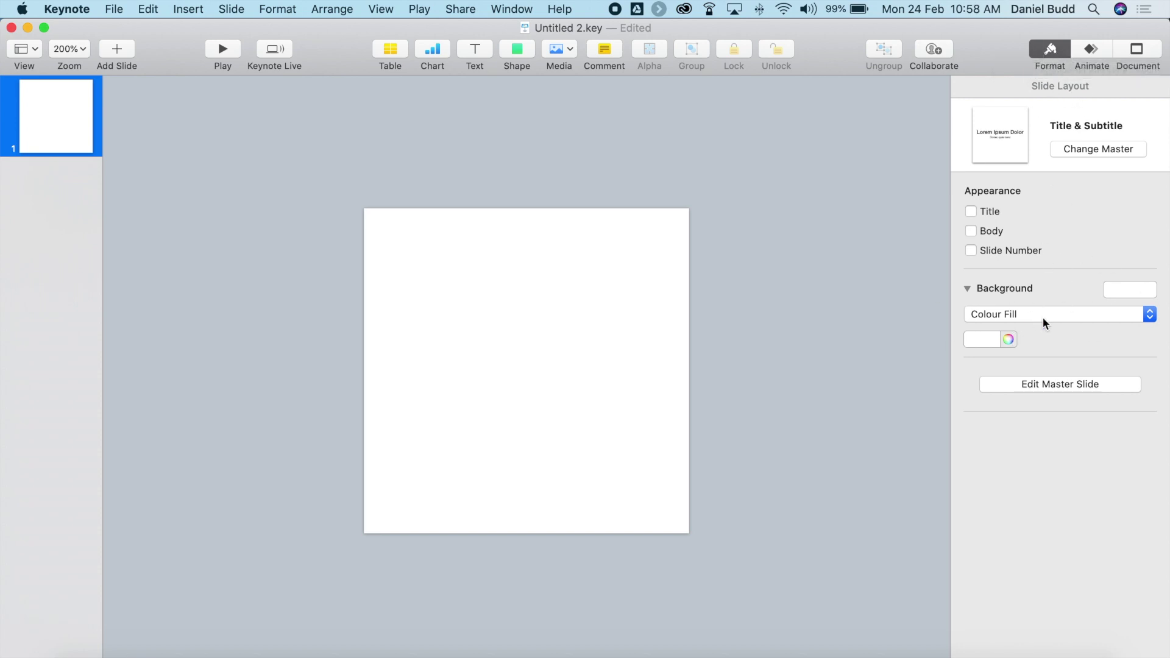
left_click(1101, 315)
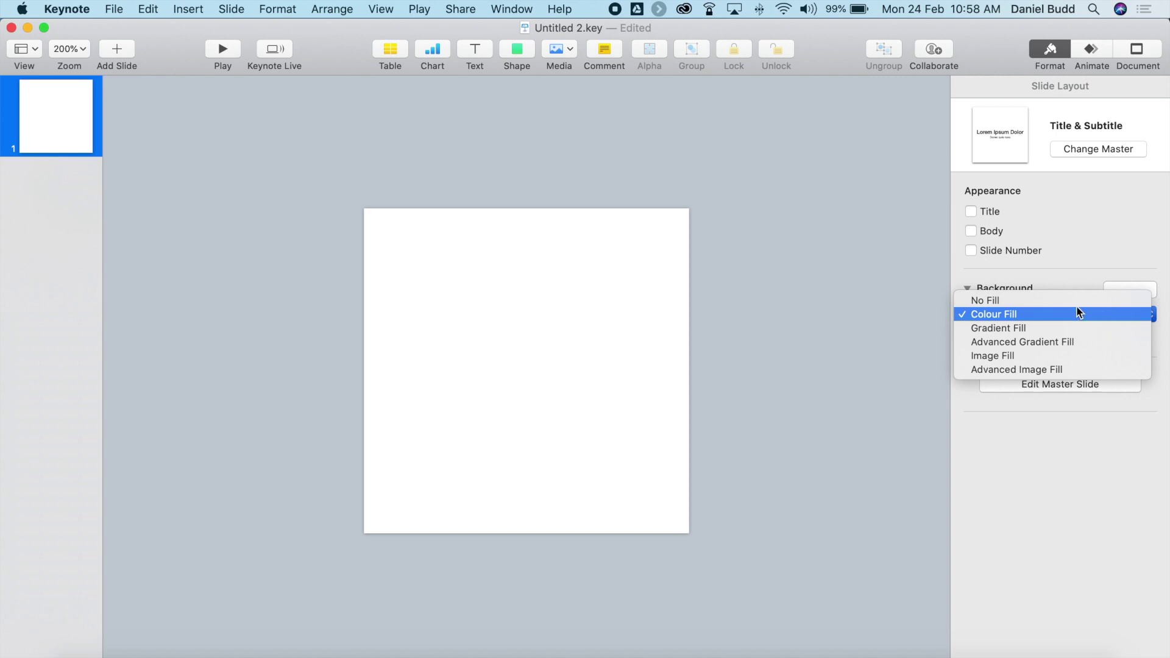
left_click(1066, 302)
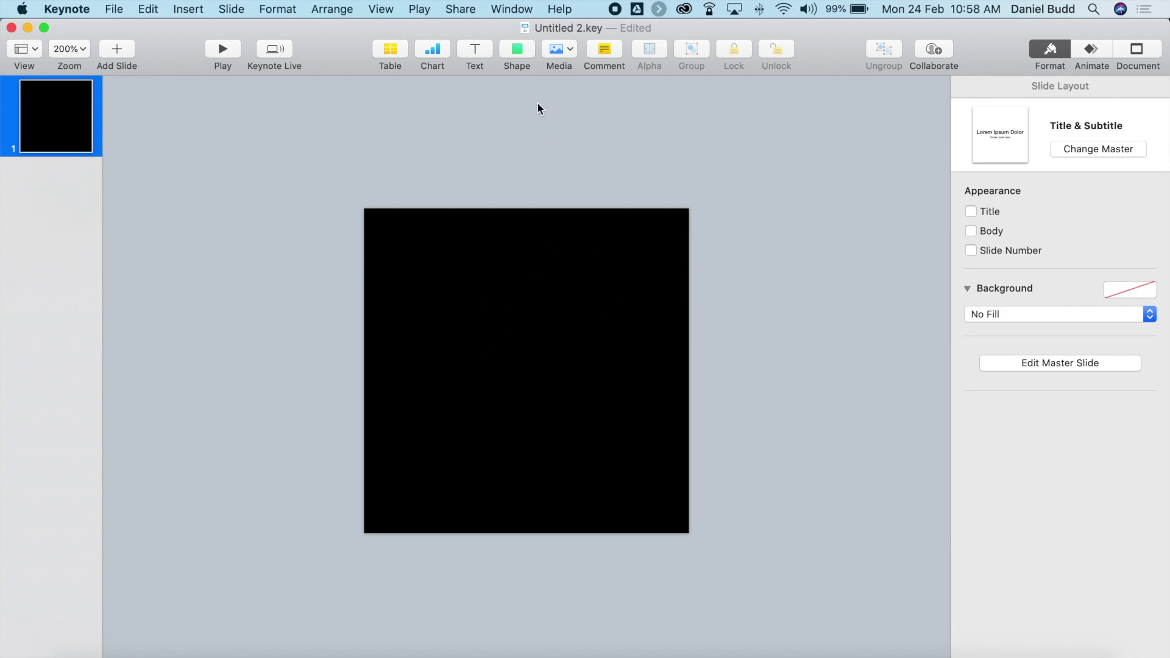
Insert the cockerel shape from the Animals category and centre it on the slide.
left_click(518, 52)
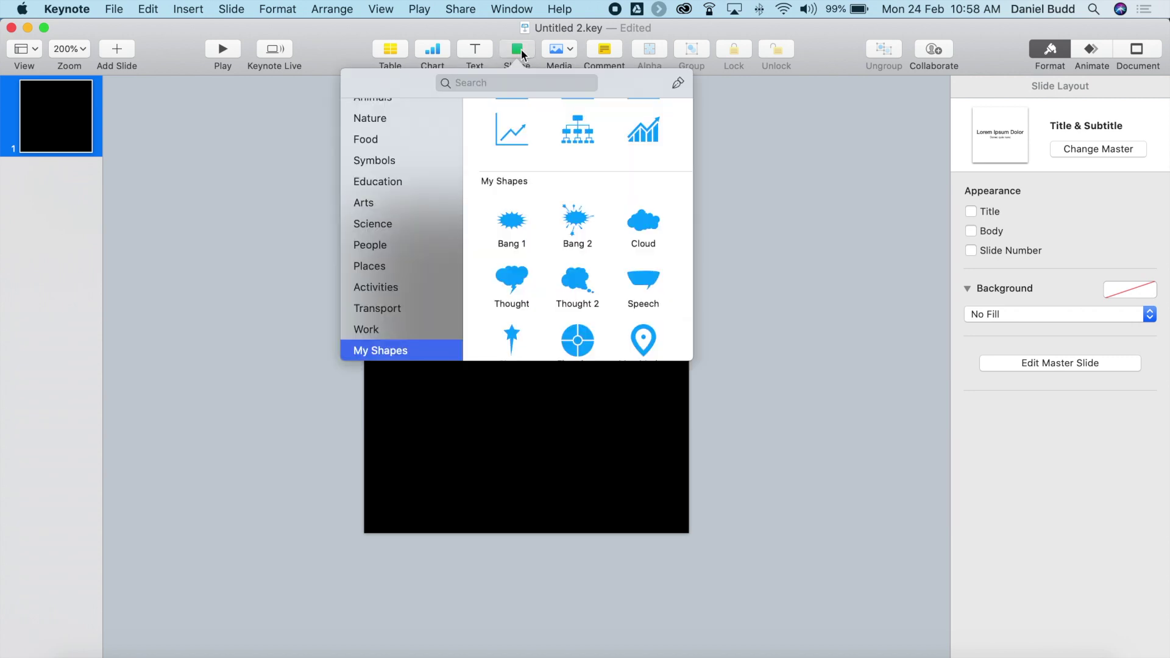
scroll(396, 295, "up", 3)
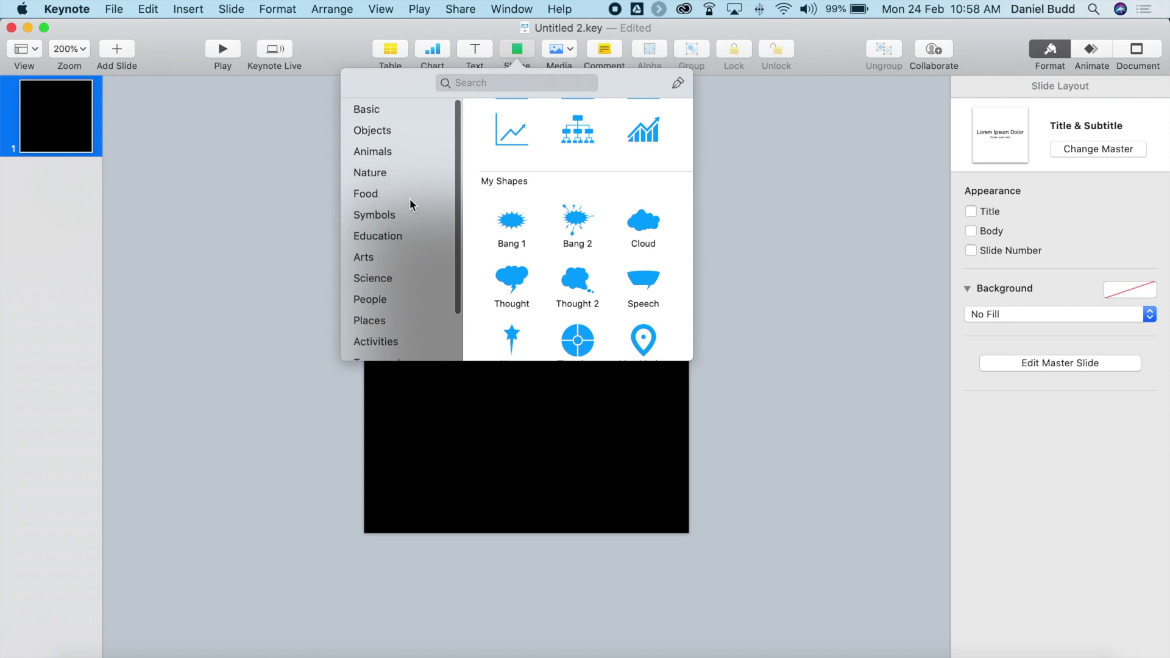
left_click(378, 111)
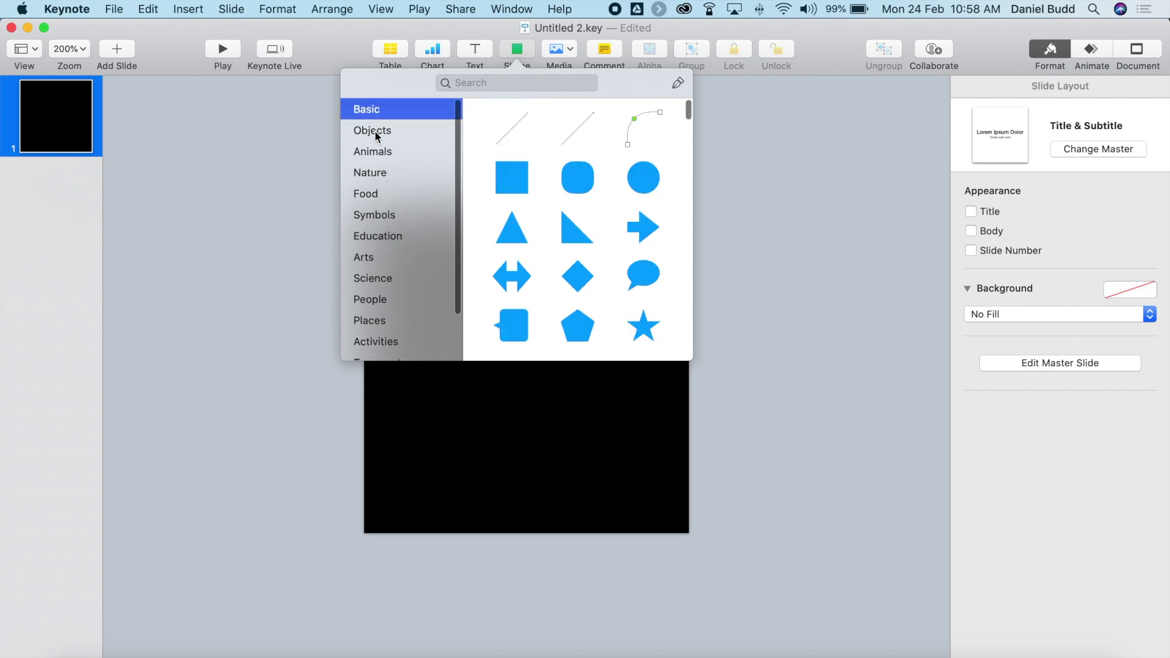
left_click(378, 129)
left_click(375, 150)
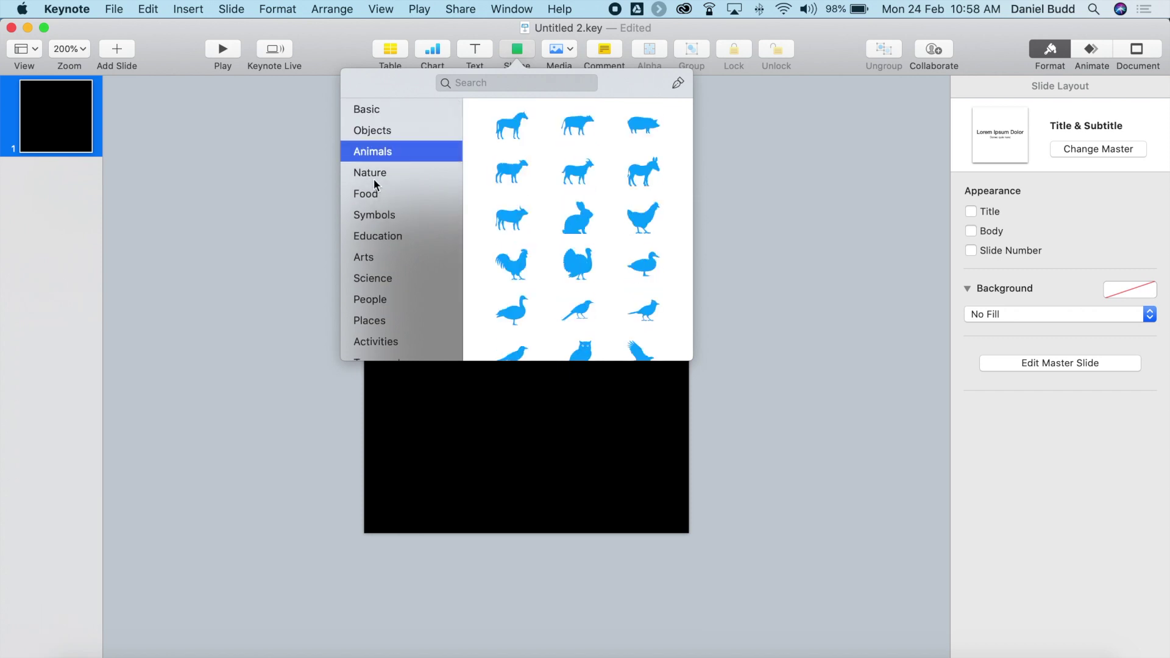
left_click(513, 272)
left_click_drag(506, 359, 522, 385)
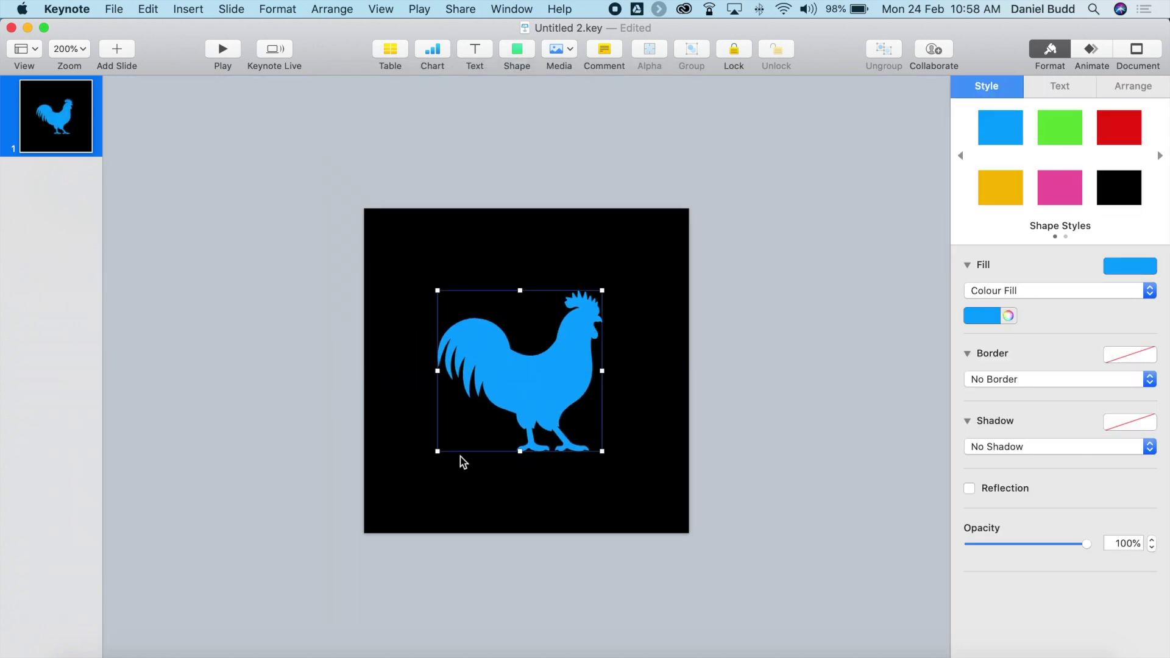
Enlarge the cockerel by dragging its bottom-left and top-right corners outward.
left_click_drag(436, 452, 382, 505)
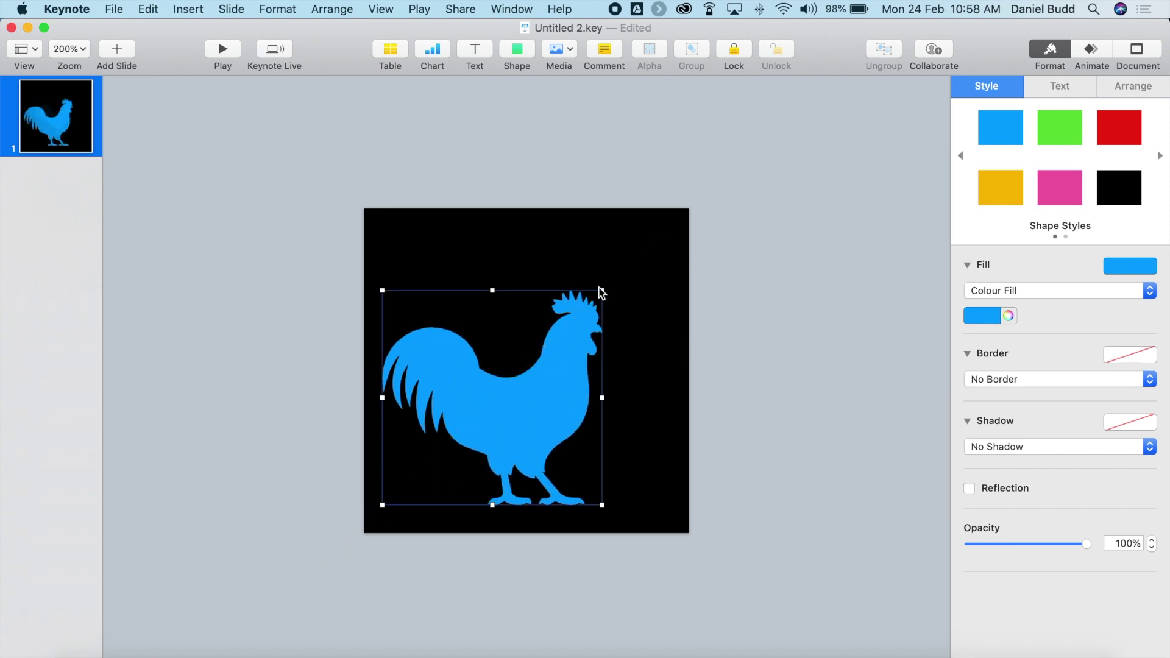
left_click_drag(601, 290, 657, 236)
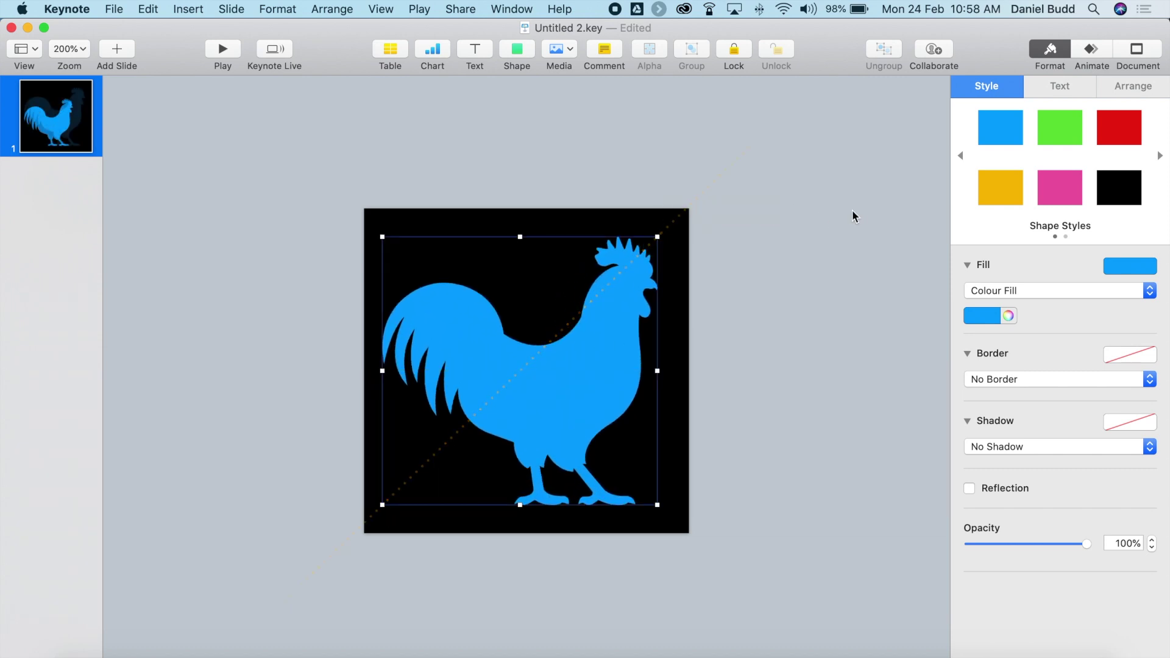
left_click(519, 51)
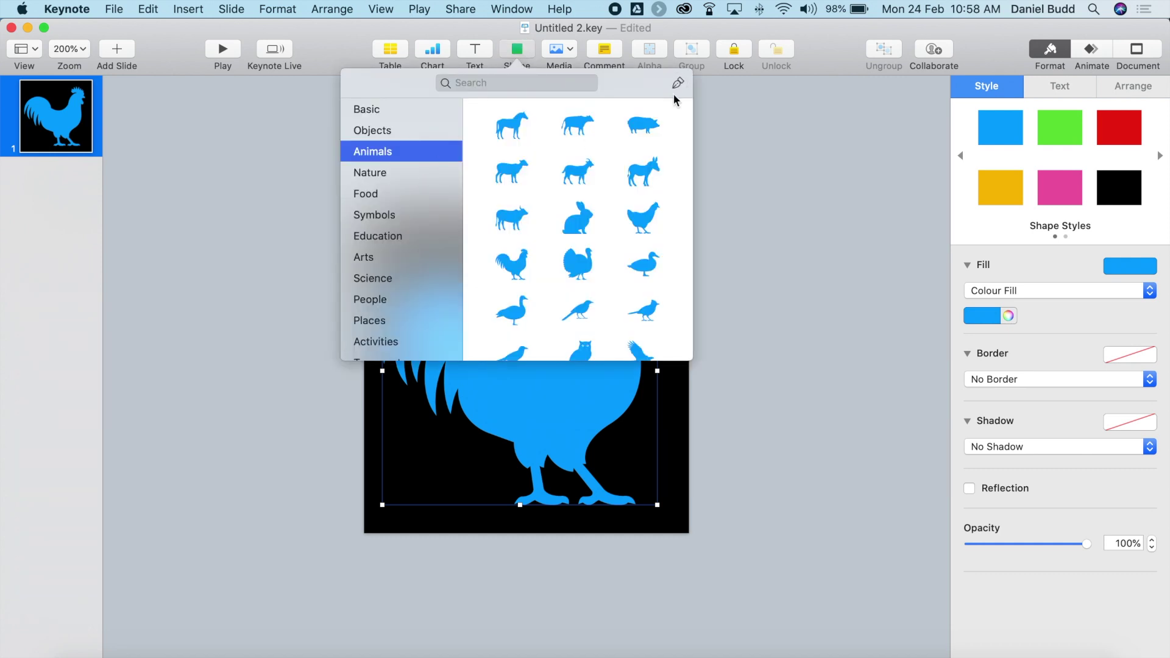
left_click(596, 384)
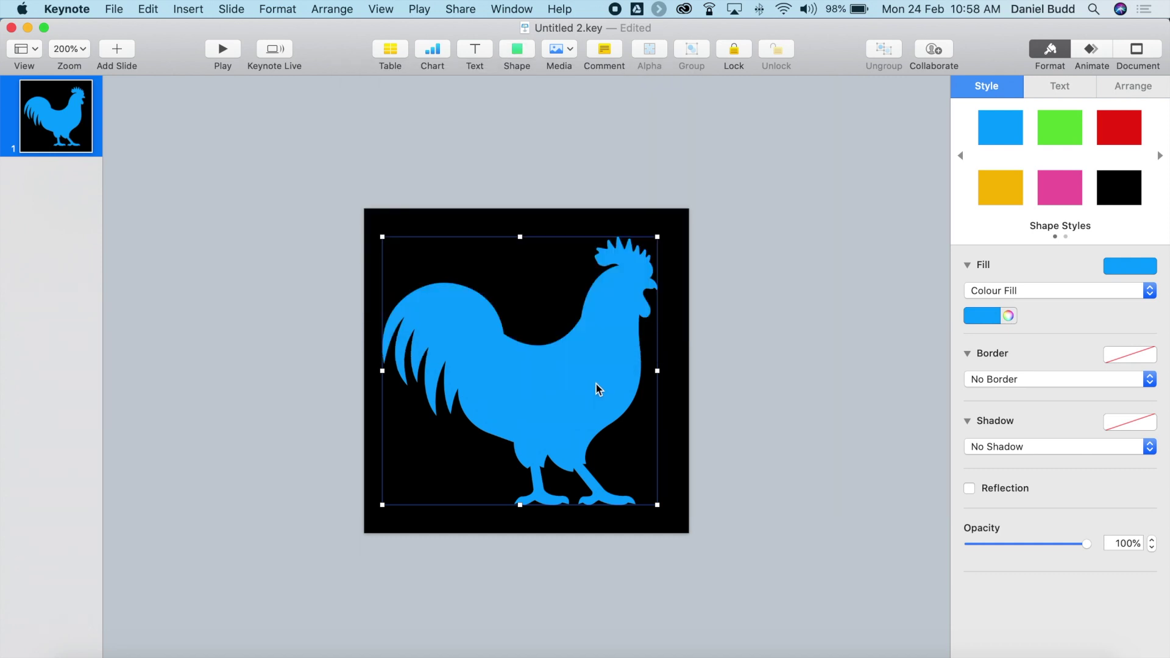
Make the cockerel's points editable and bulge out its neck-to-breast curve.
right_click(604, 361)
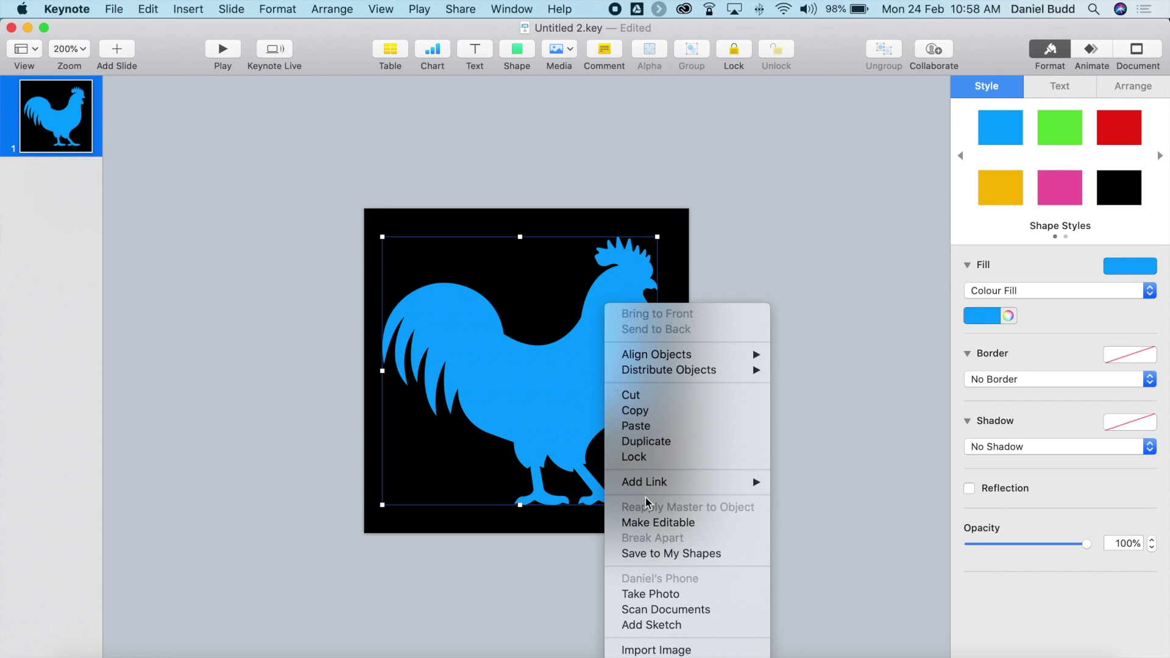
left_click(650, 522)
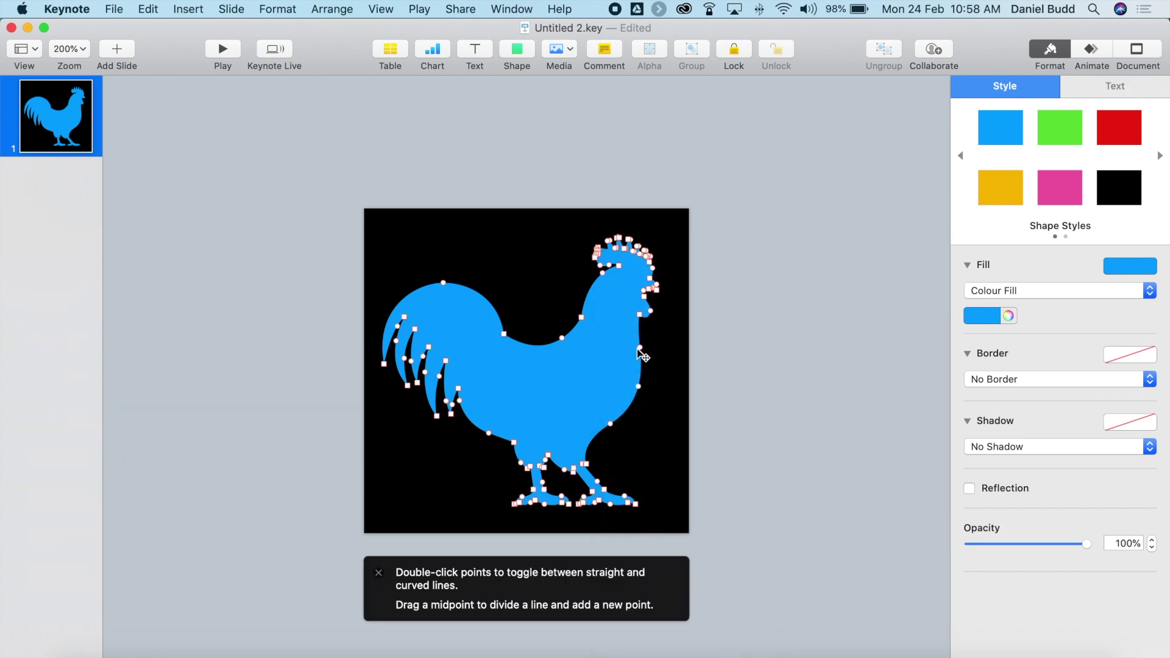
left_click_drag(639, 350, 647, 351)
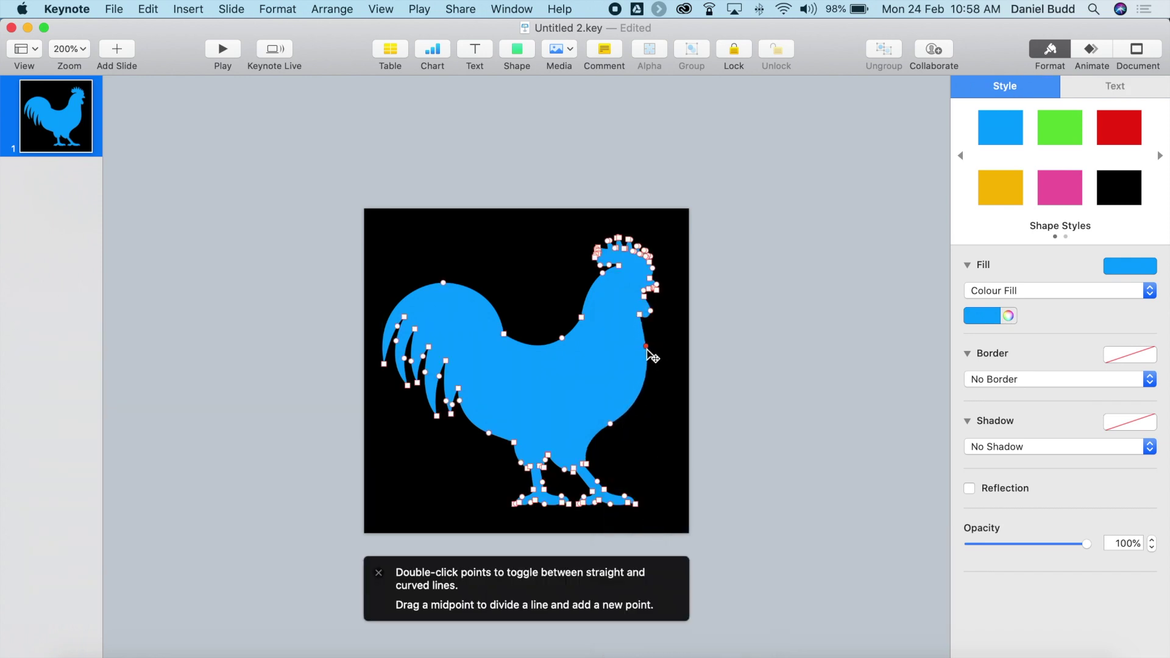
left_click(556, 278)
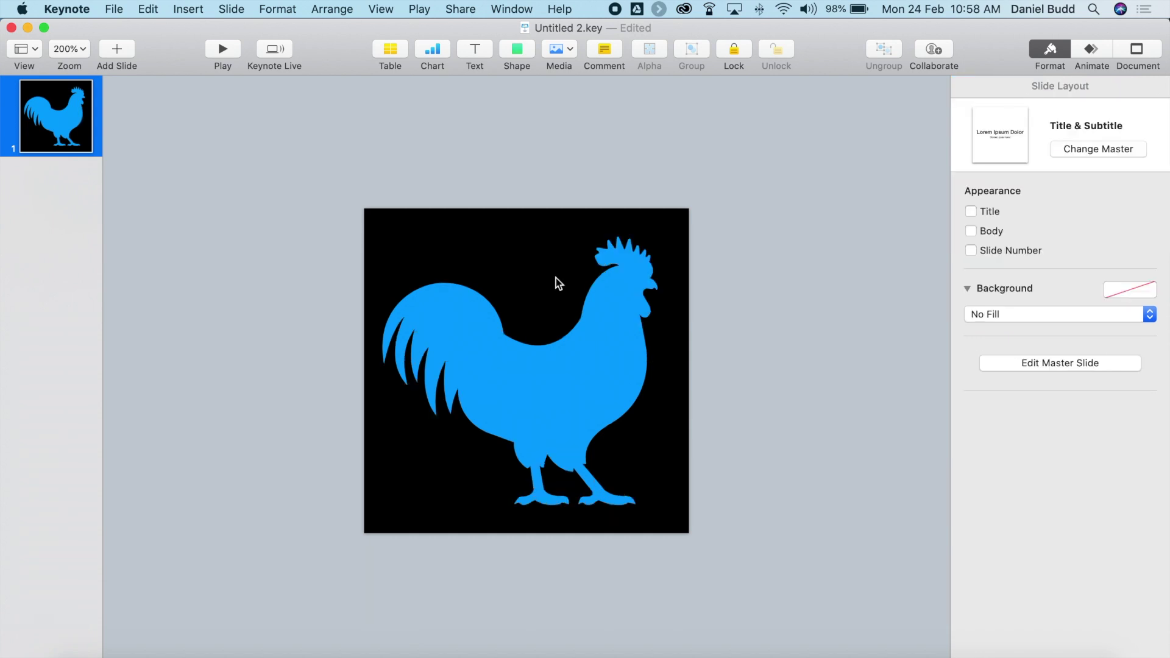
Draw a four-point yellow custom shape above the cockerel's back, then delete it.
left_click(520, 48)
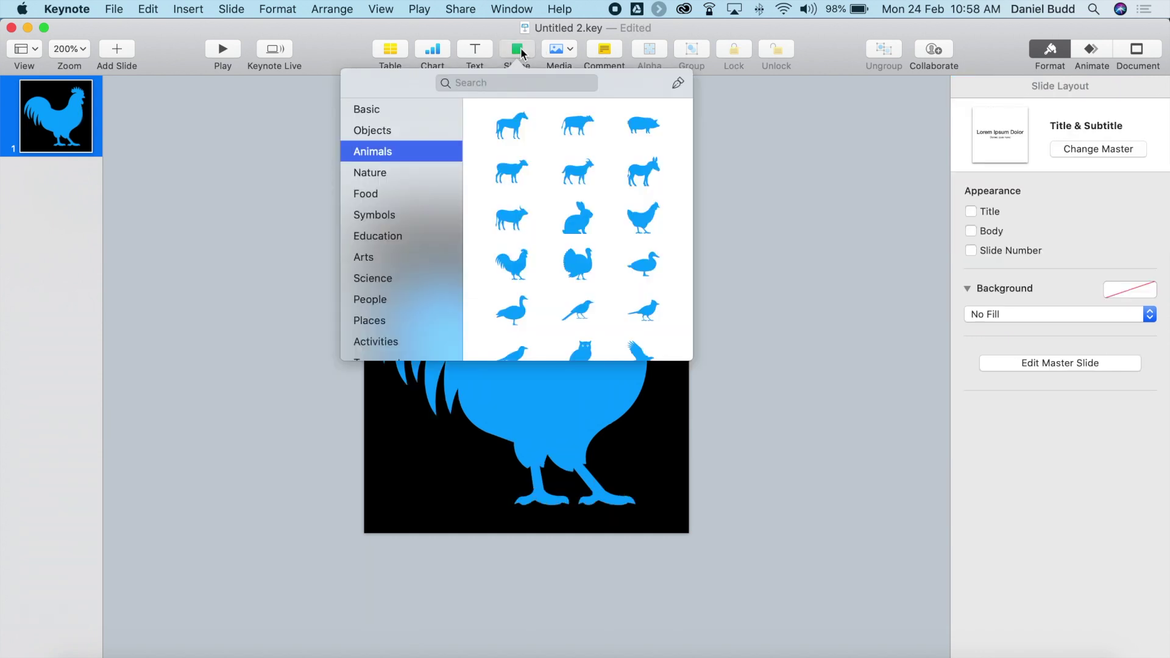
left_click(675, 84)
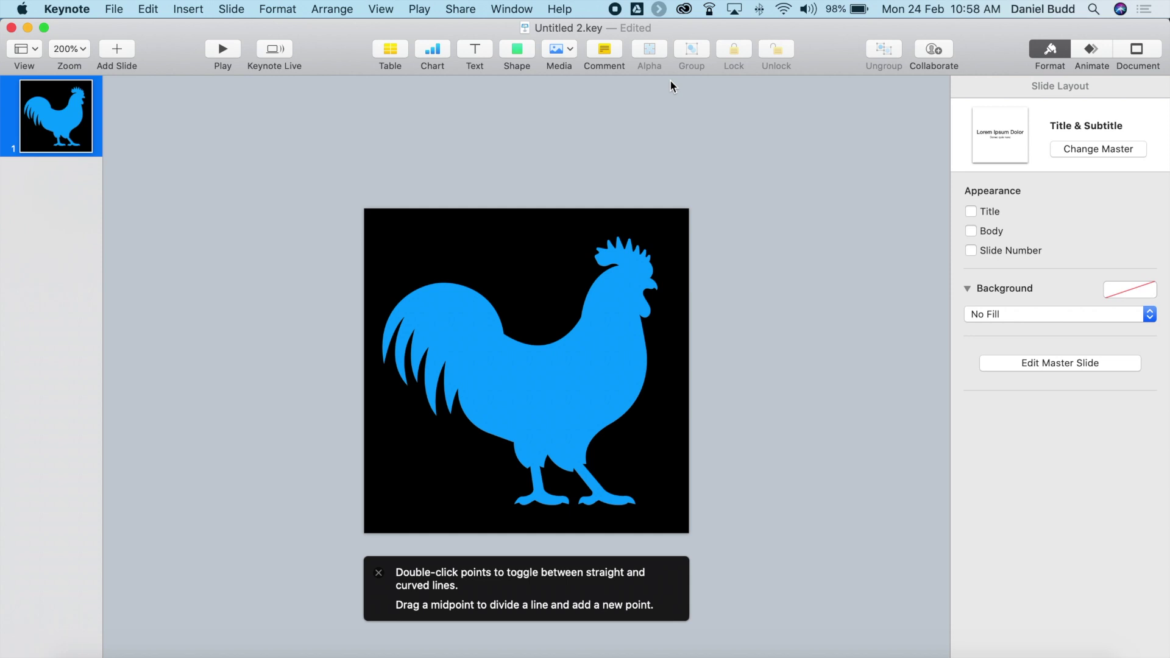
left_click(505, 239)
left_click(515, 249)
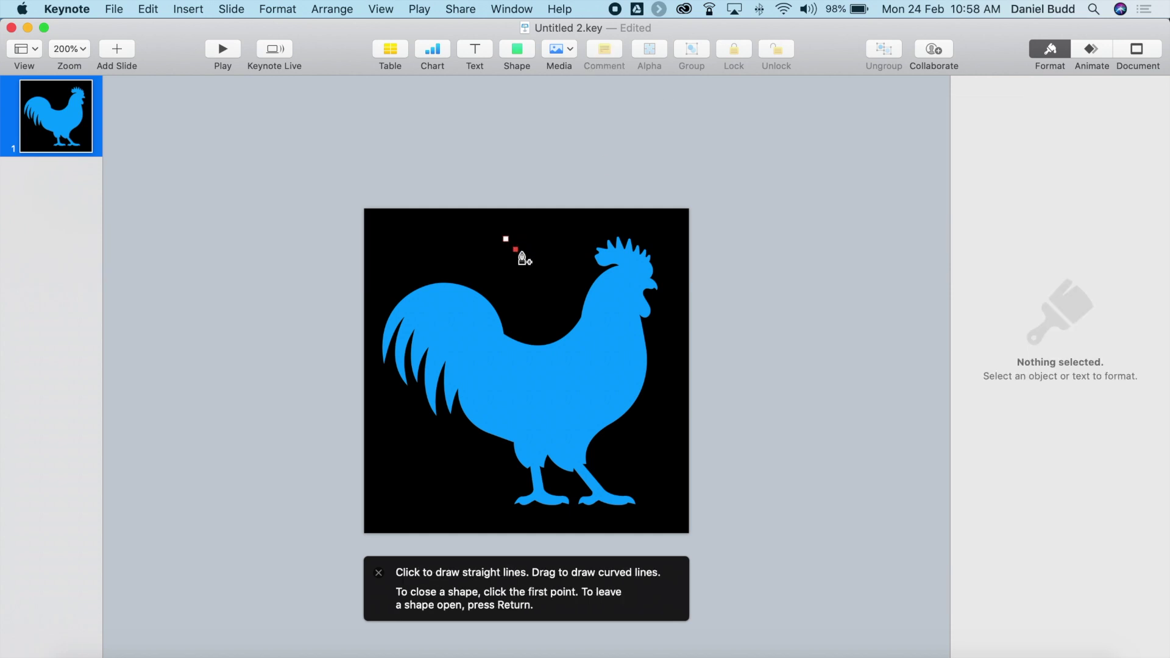
left_click(527, 273)
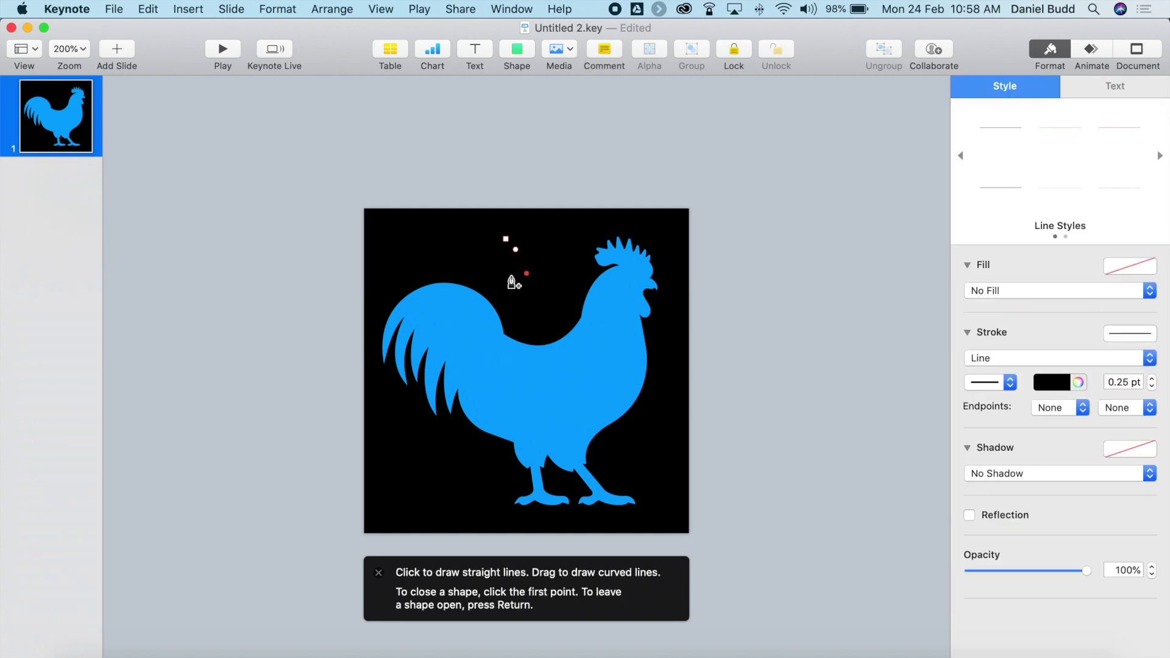
left_click(485, 266)
left_click(505, 238)
left_click(1011, 186)
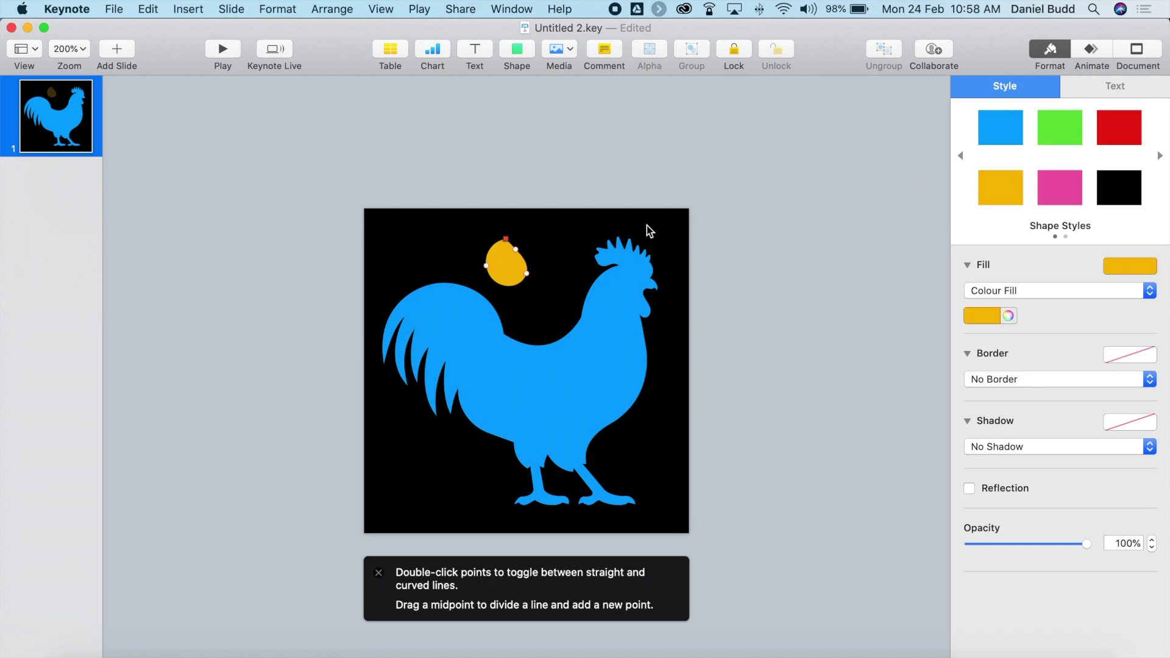
left_click(533, 275)
left_click(503, 273)
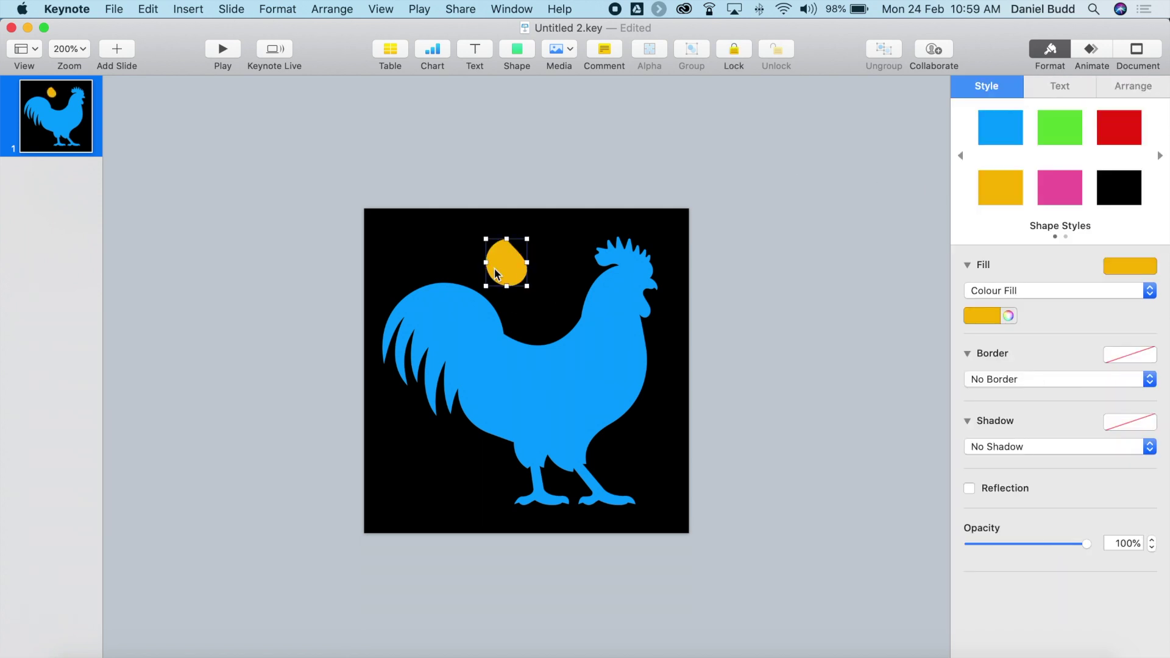
key("Delete")
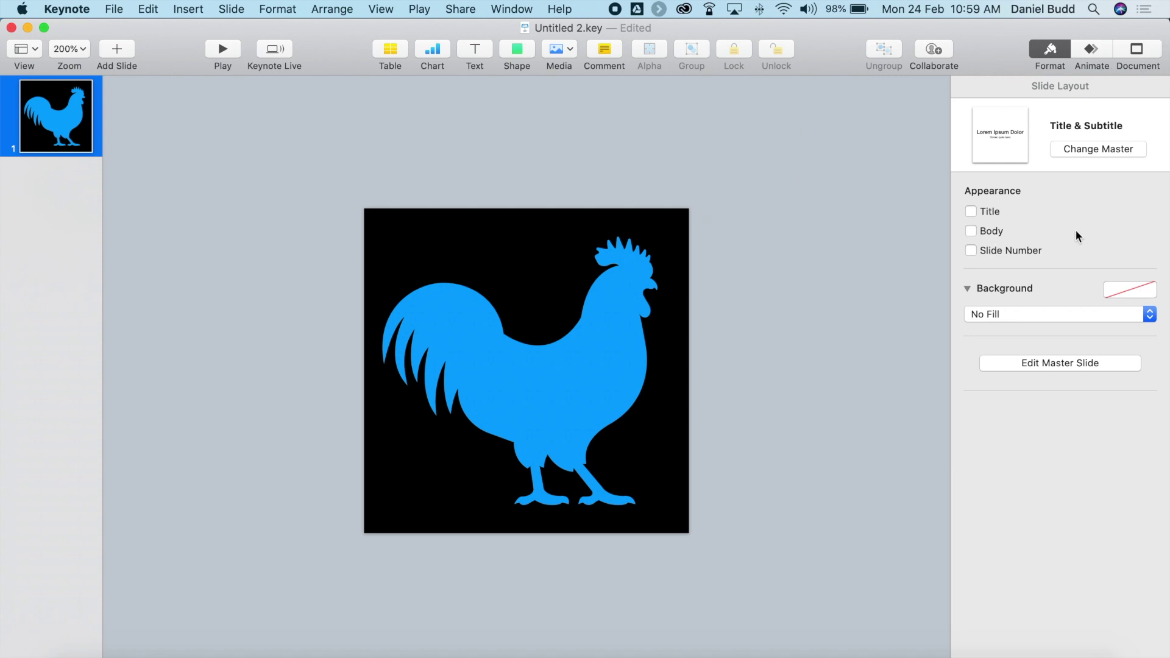
Confirm the slide background is still set to No Fill.
left_click(1050, 50)
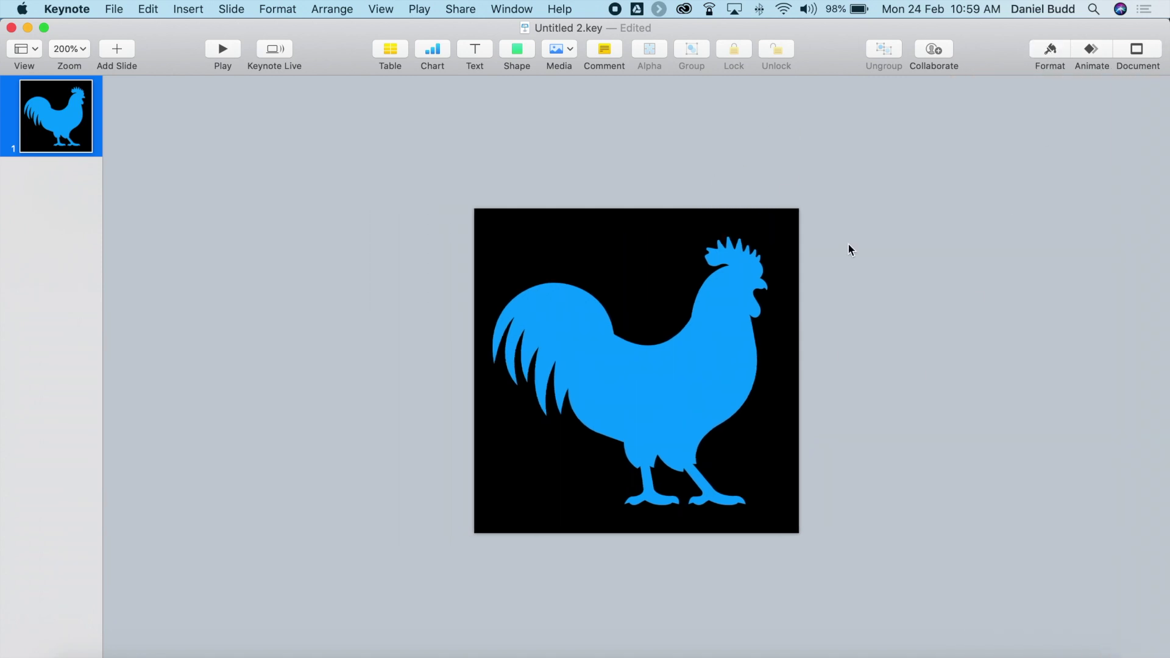
left_click(1040, 51)
left_click(1009, 313)
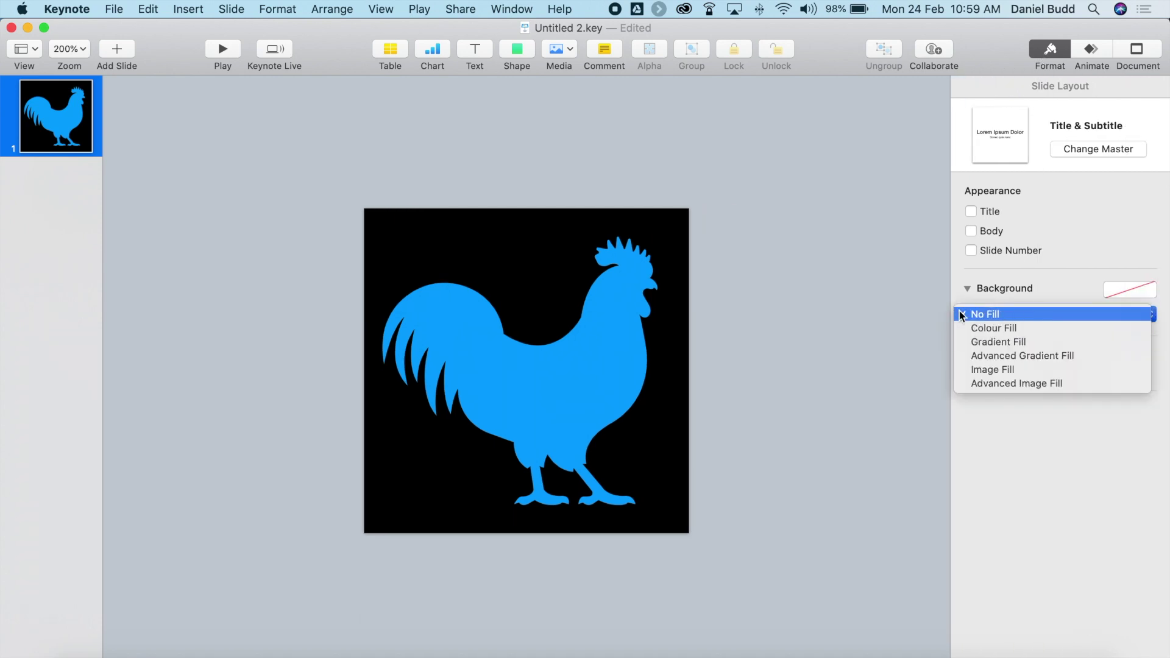
left_click(938, 313)
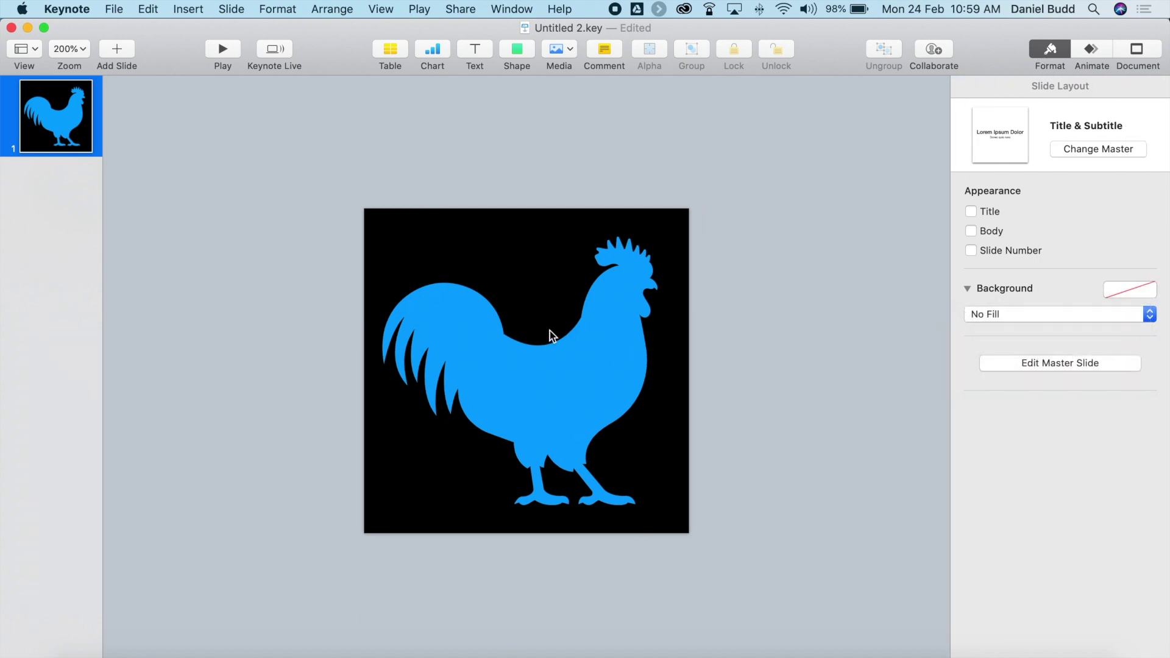
Export the slide as a transparent-background PNG named Icons to the Desktop.
left_click(113, 8)
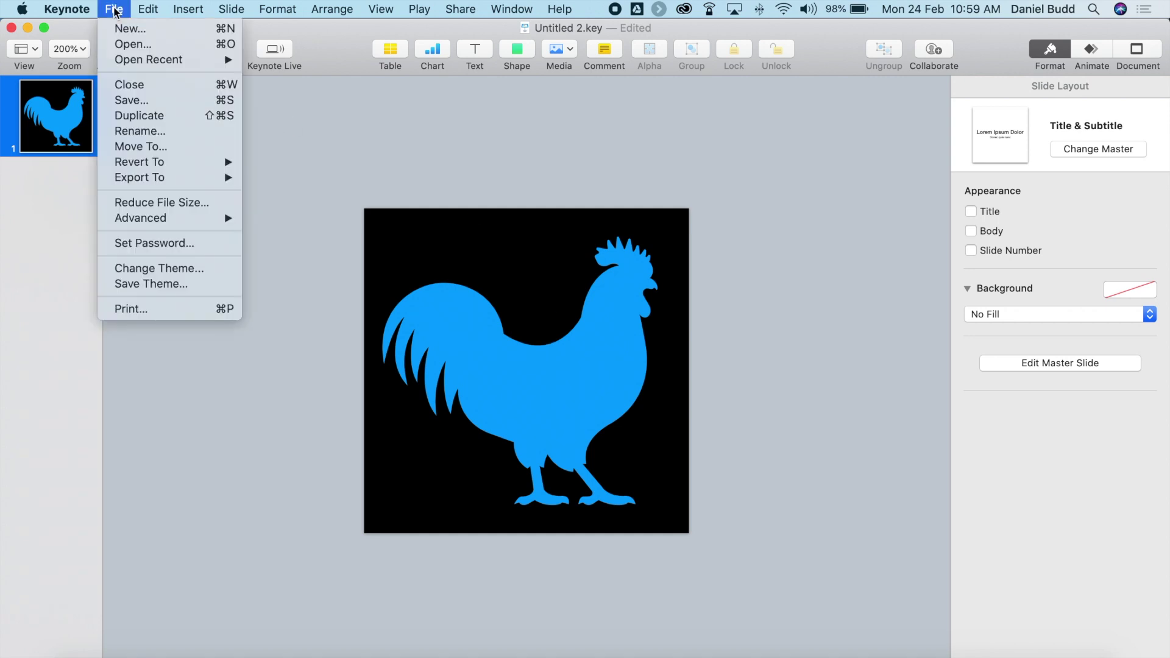
mouse_move(152, 183)
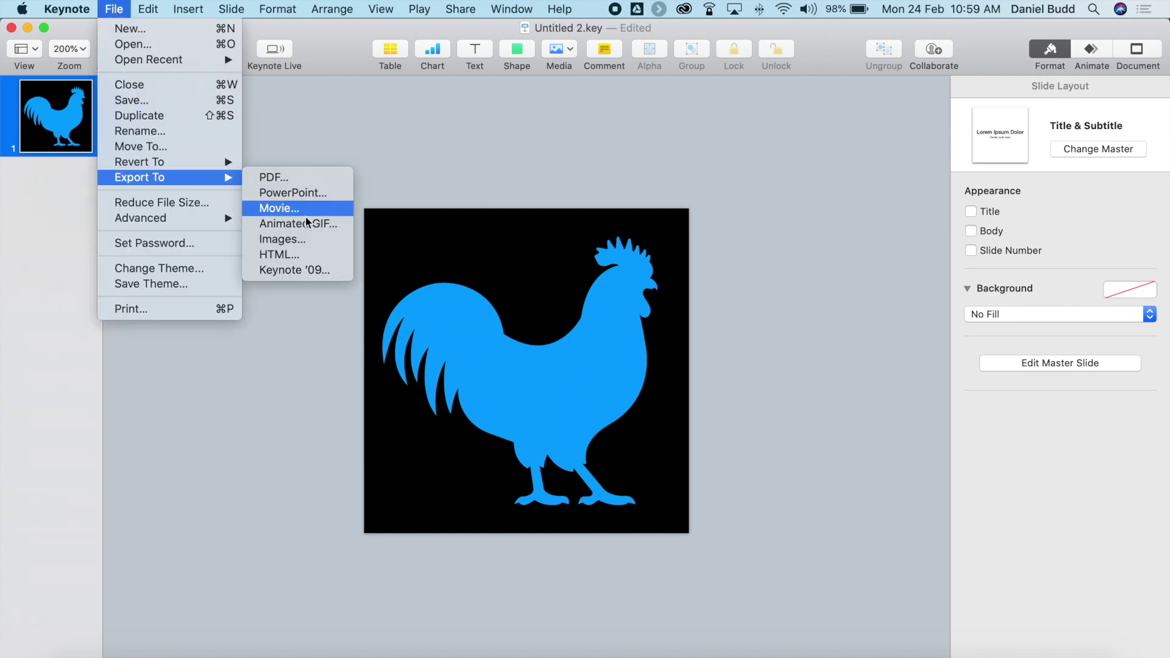
left_click(298, 239)
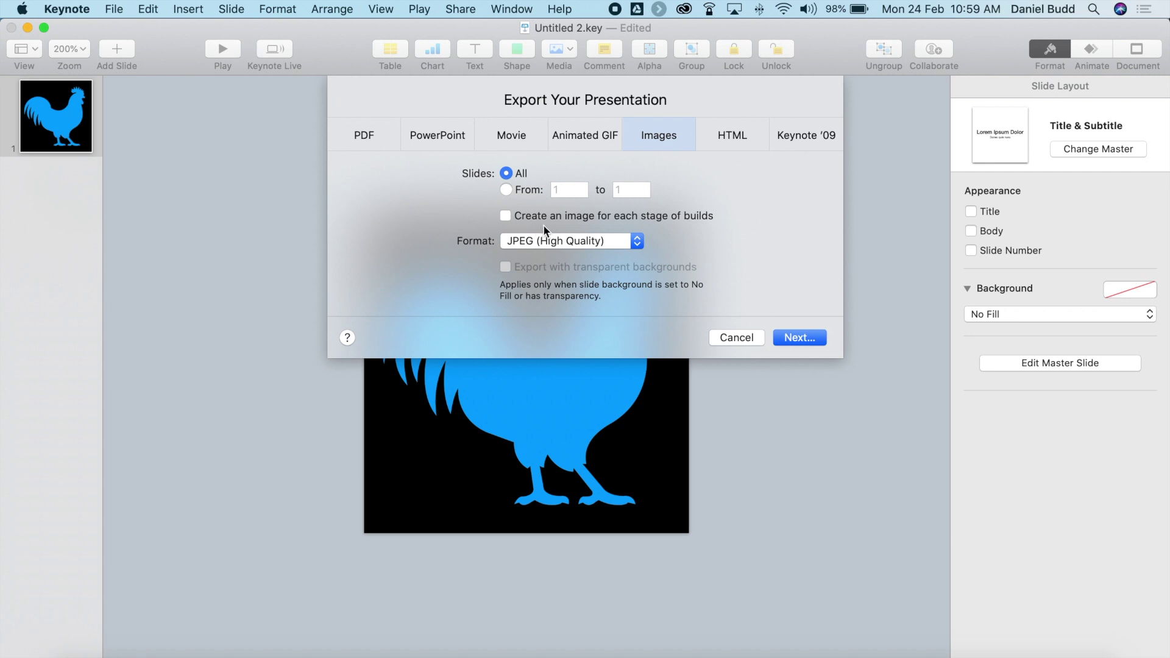
left_click(532, 243)
left_click(528, 274)
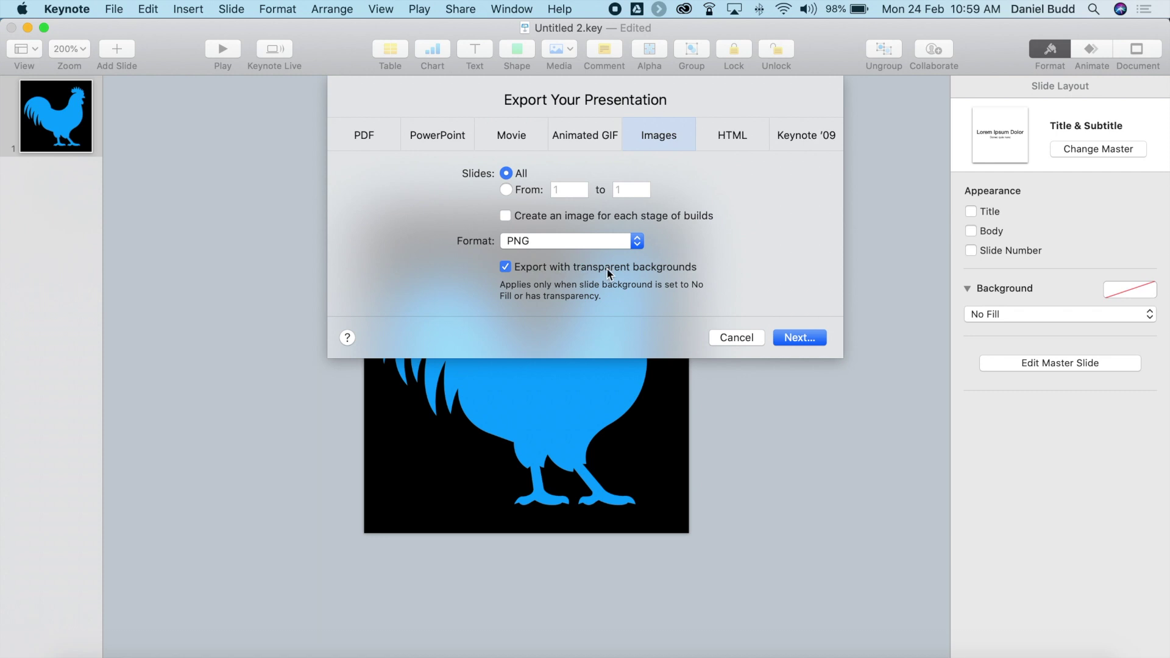
left_click(793, 335)
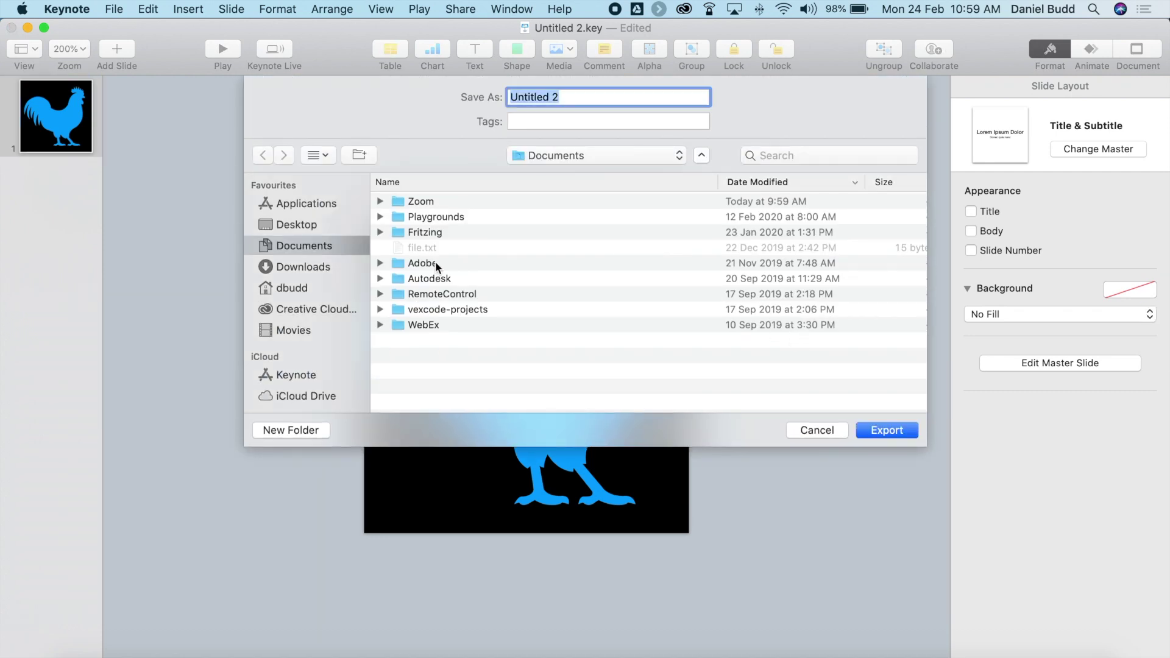
left_click(294, 225)
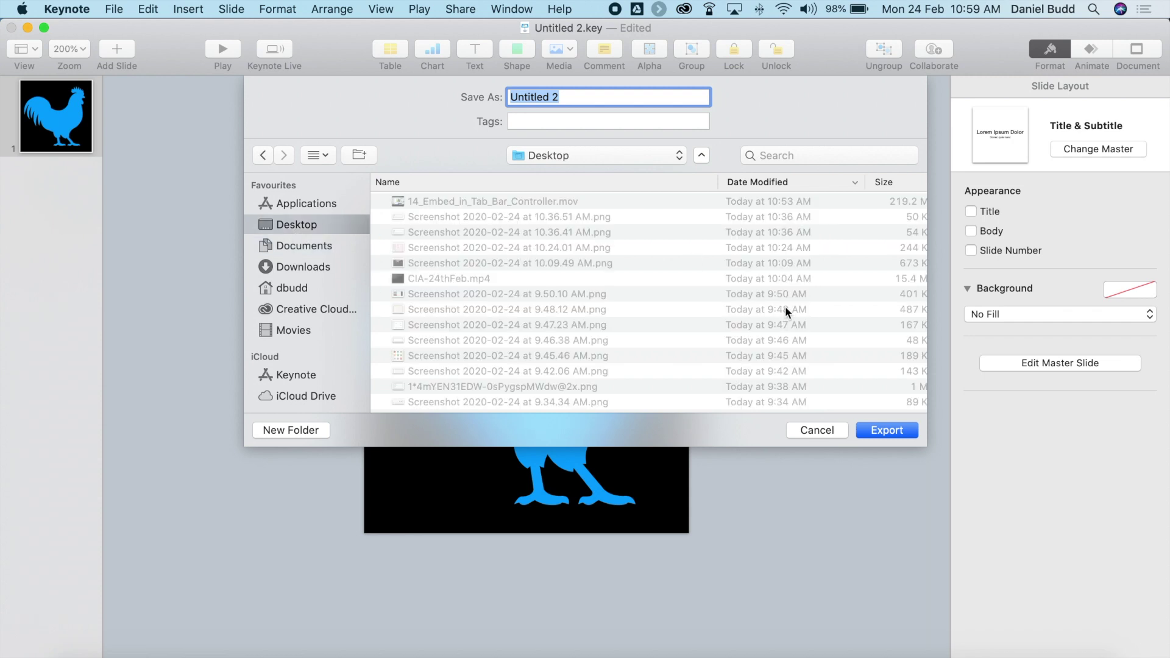
type("Icons")
left_click(893, 430)
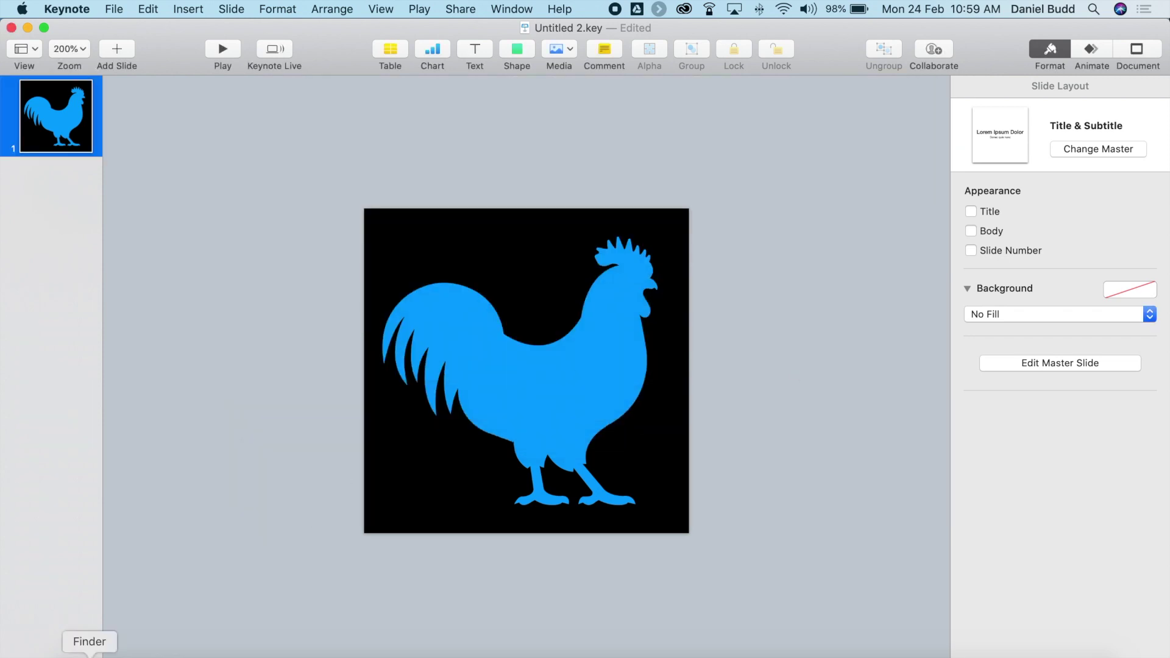
Open Finder on the Desktop, expand the Icons folder and select Icons.001.png.
left_click(89, 656)
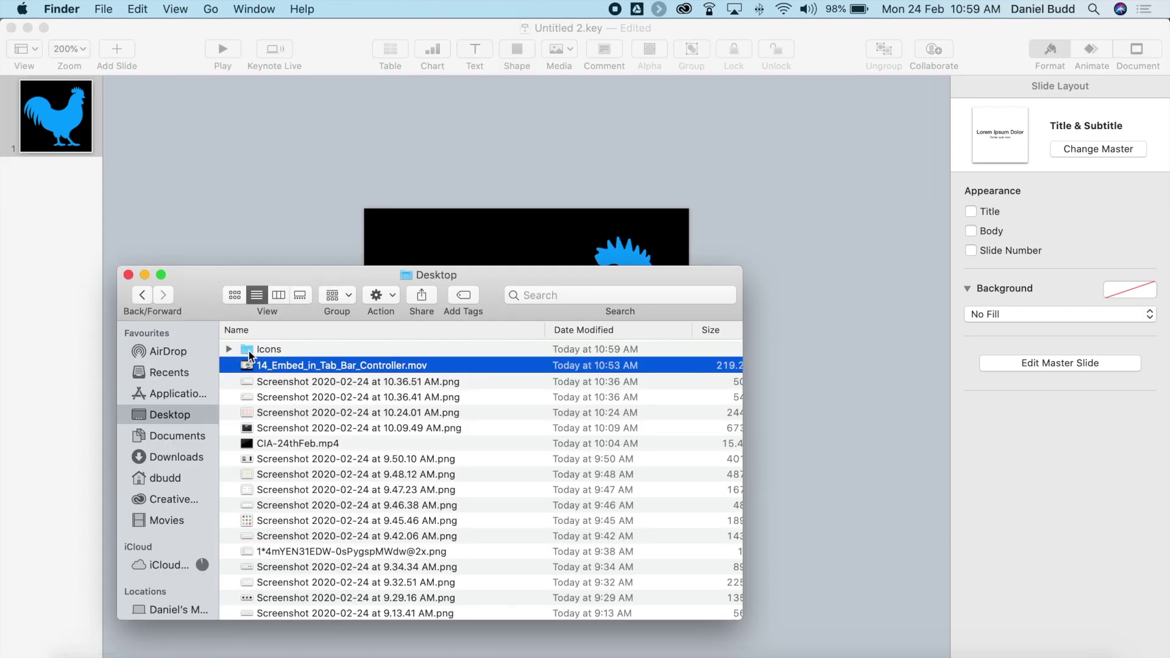
left_click(229, 349)
left_click(297, 364)
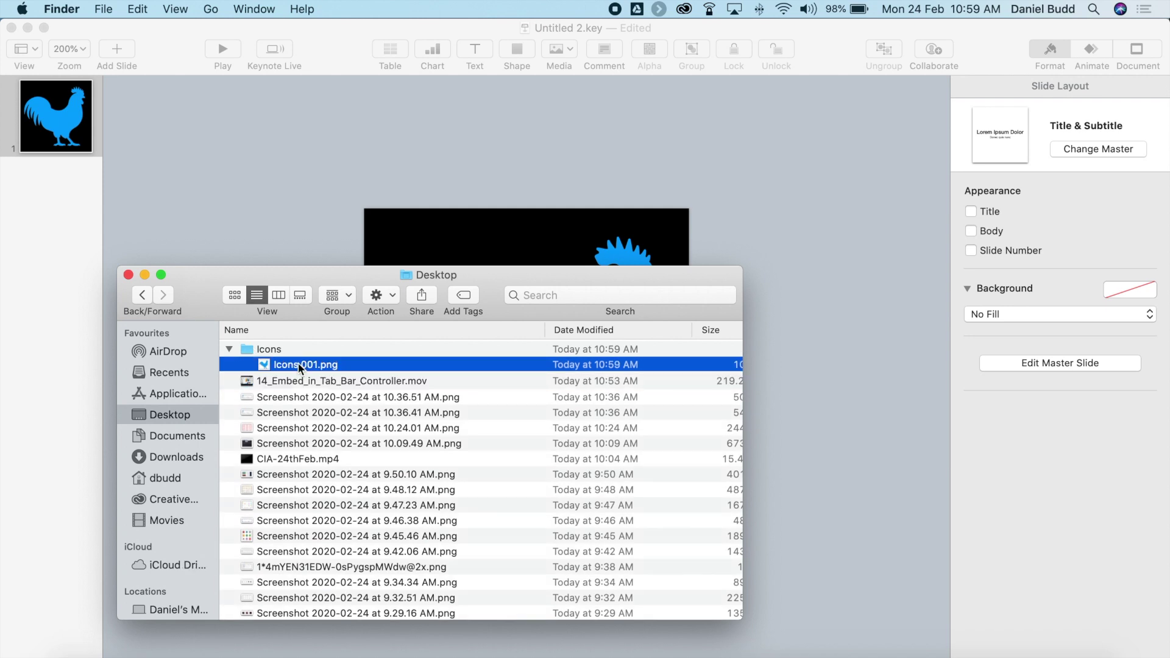
left_click(313, 399)
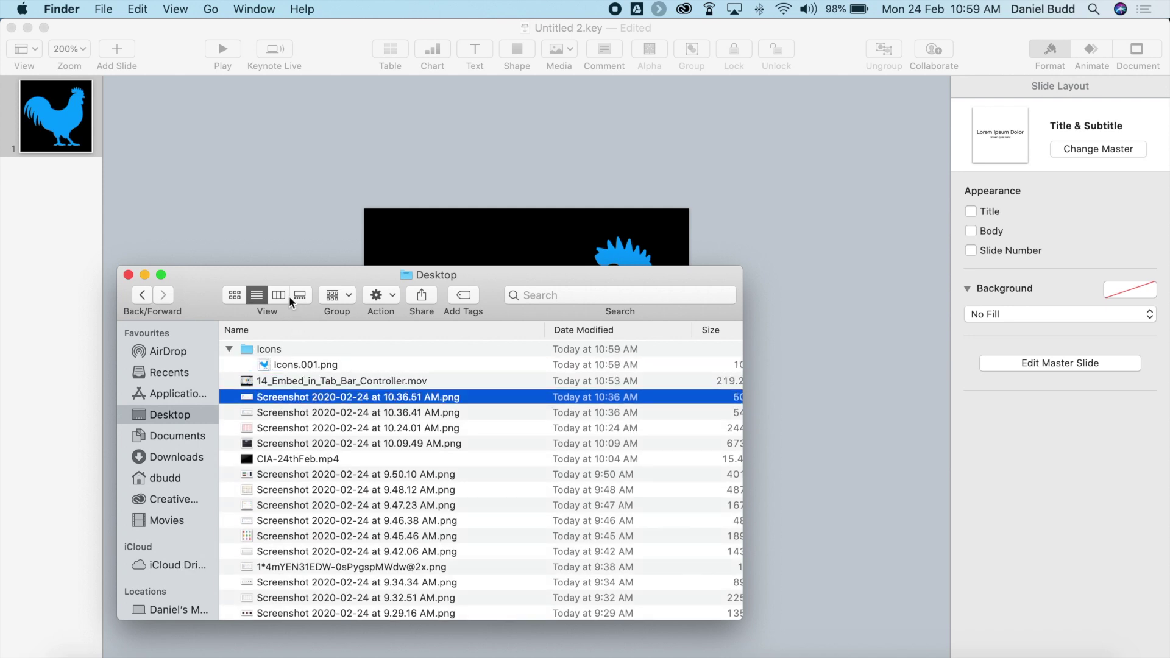
left_click_drag(301, 275, 356, 126)
left_click(344, 215)
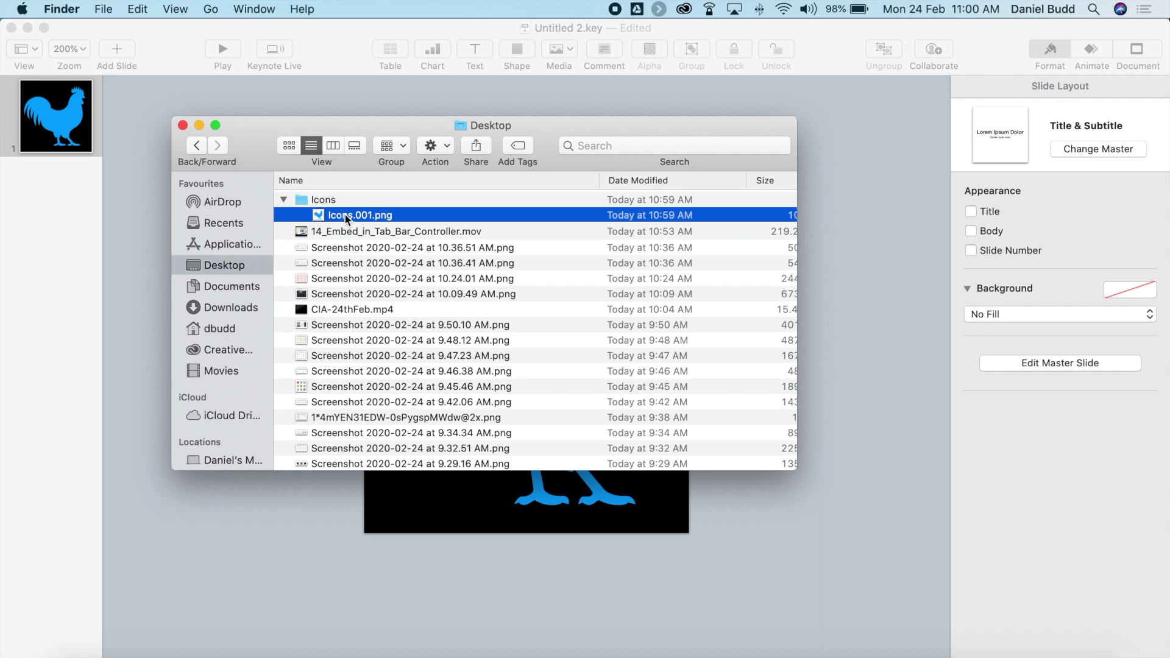
Rename the exported Icons.001.png to Chicken.png.
key("Return")
type("Icons")
key("BackSpace")
key("BackSpace")
key("BackSpace")
key("BackSpace")
key("BackSpace")
type("Chicken")
key("Return")
right_click(360, 214)
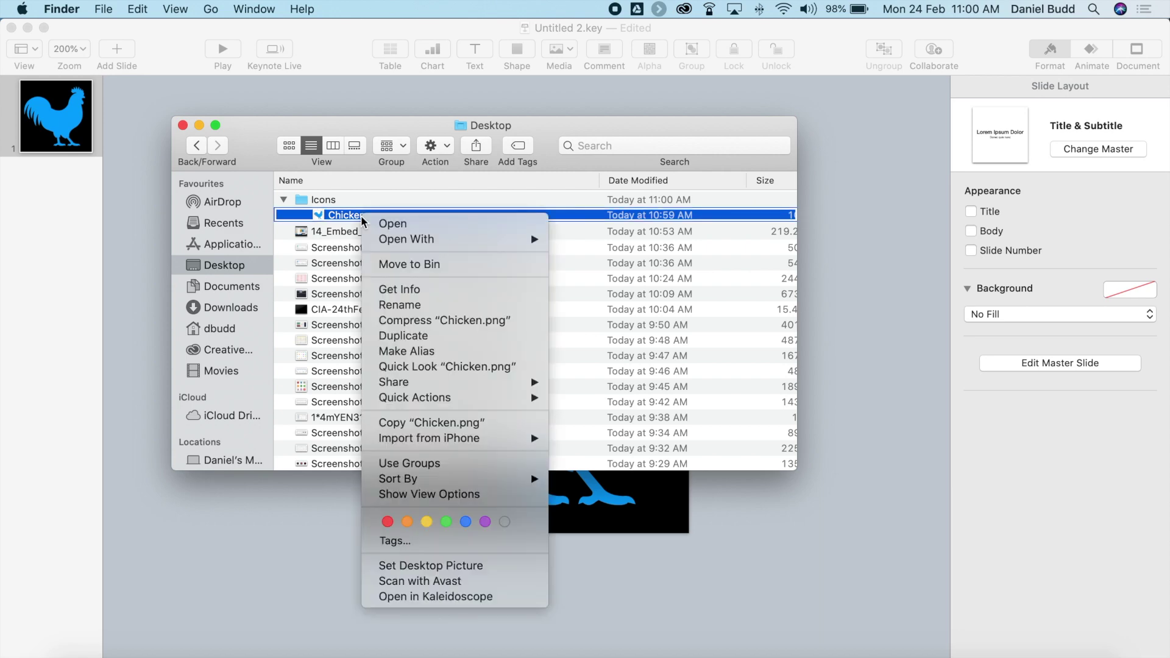
left_click(343, 217)
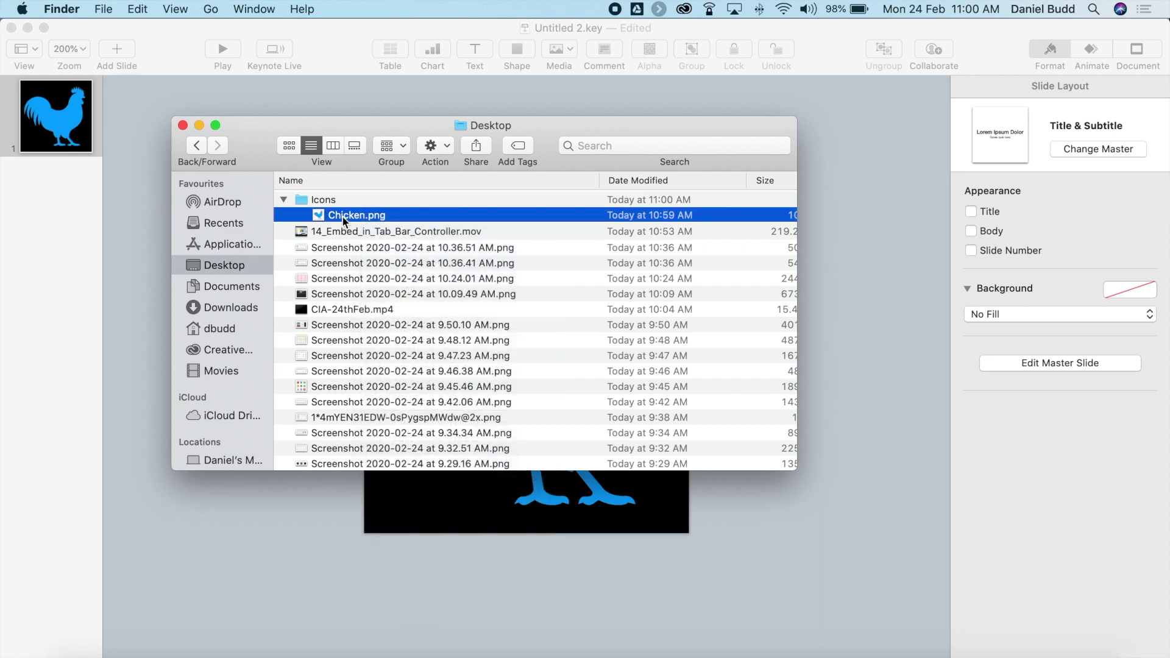
right_click(345, 217)
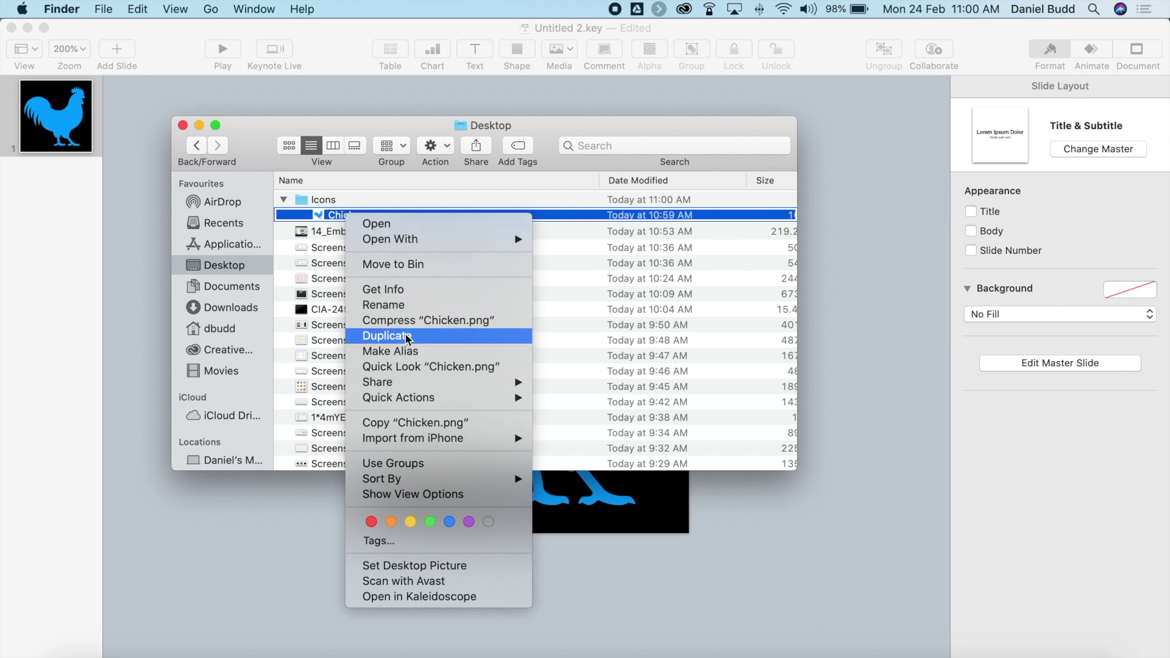
left_click(346, 215)
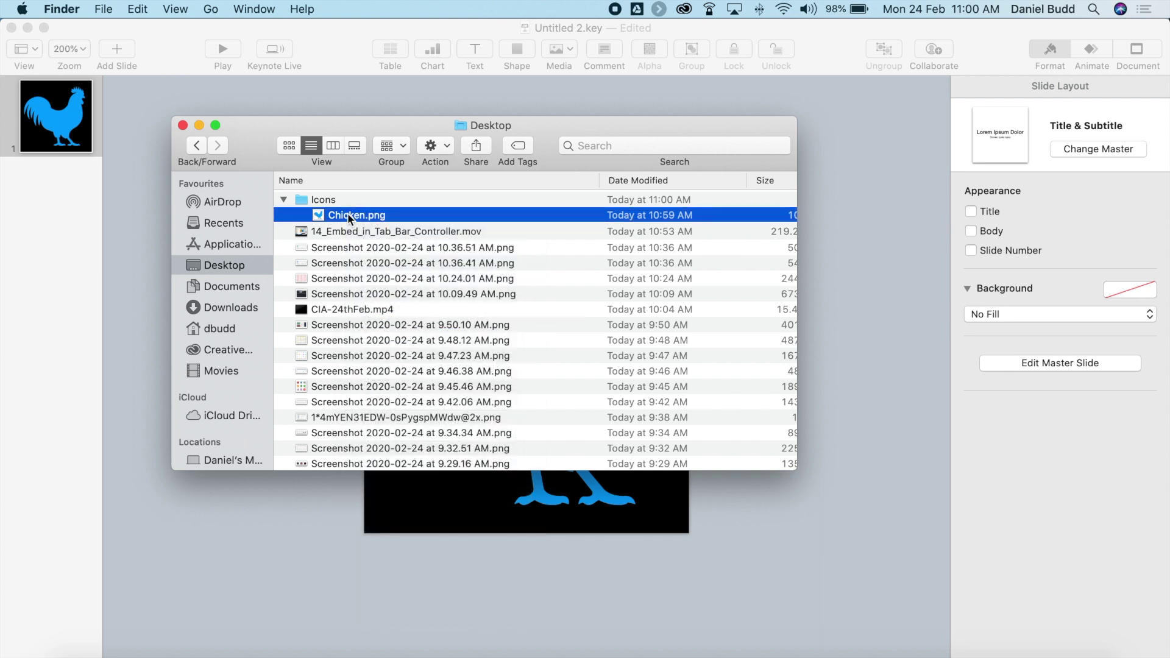
key("super+d")
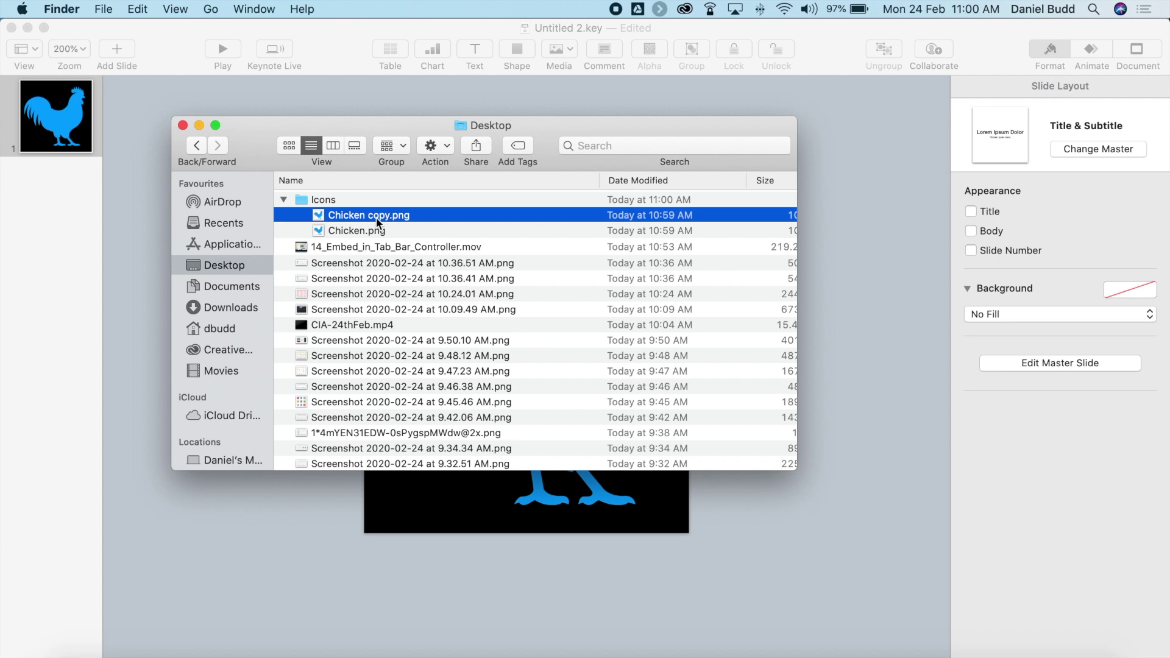
key("Return")
key("Right")
key("BackSpace")
key("BackSpace")
key("BackSpace")
key("BackSpace")
key("BackSpace")
type("@3x")
key("Return")
key("super+d")
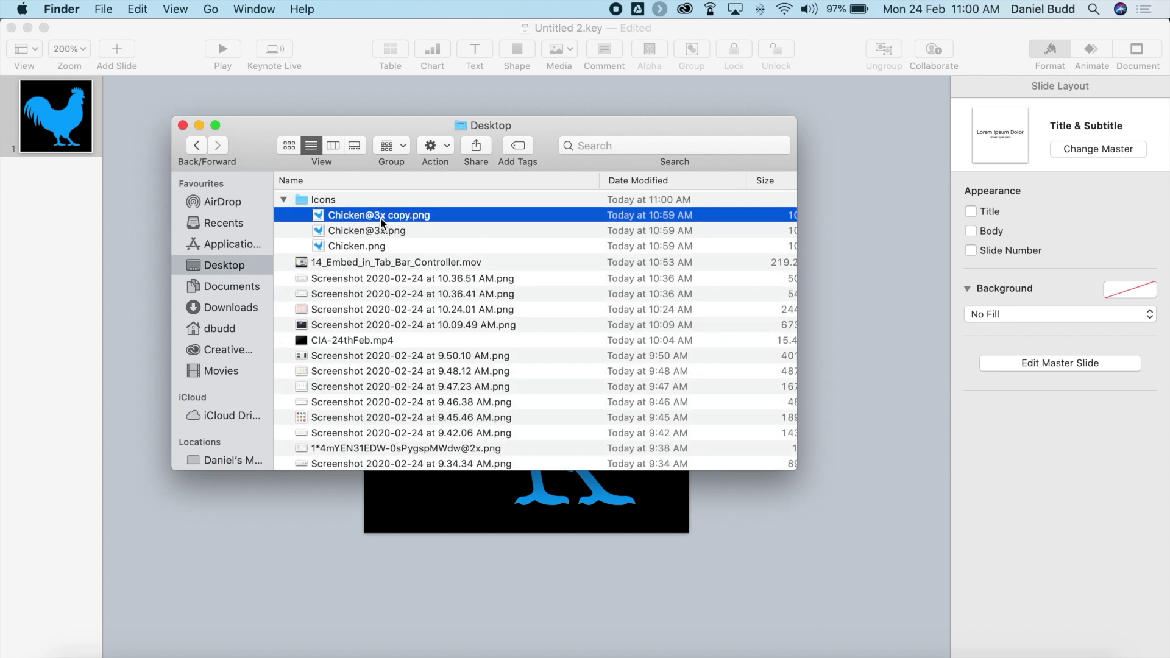
key("Return")
key("Right")
key("BackSpace")
key("BackSpace")
key("BackSpace")
key("BackSpace")
key("BackSpace")
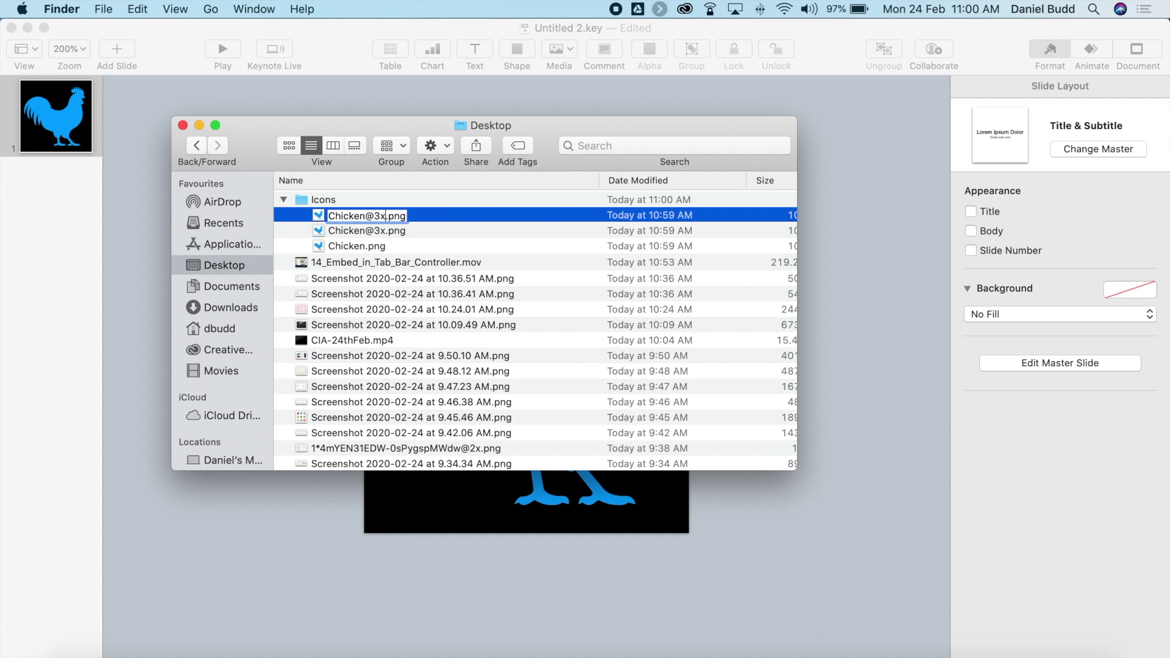
key("Left")
key("BackSpace")
type("2")
key("Return")
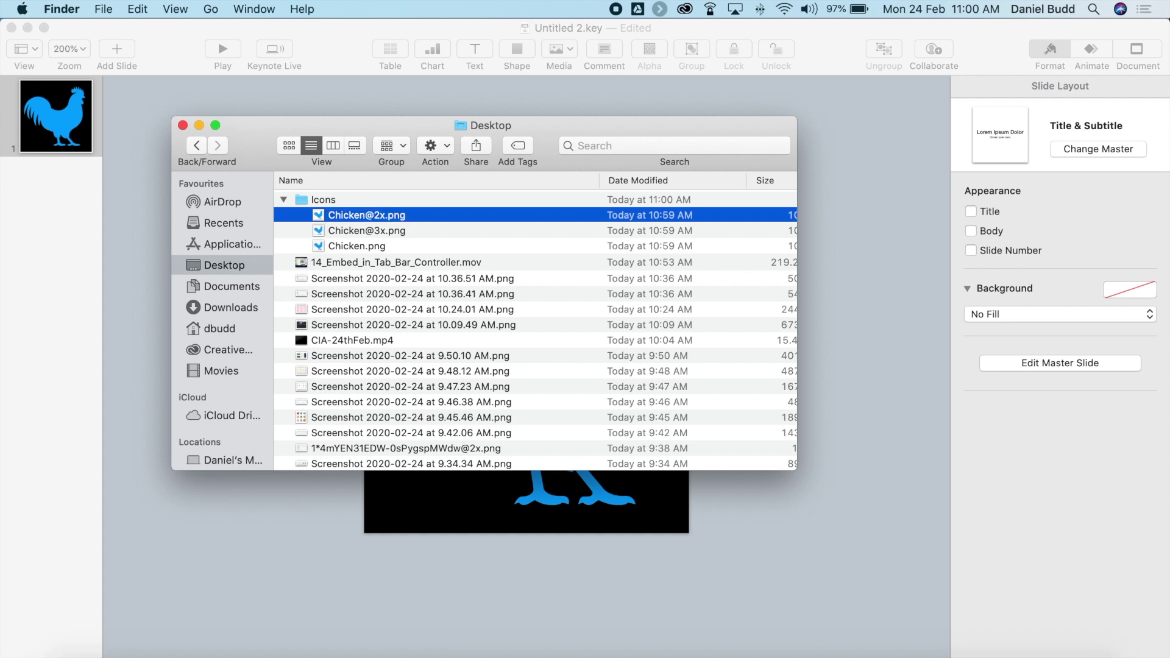
left_click(359, 247)
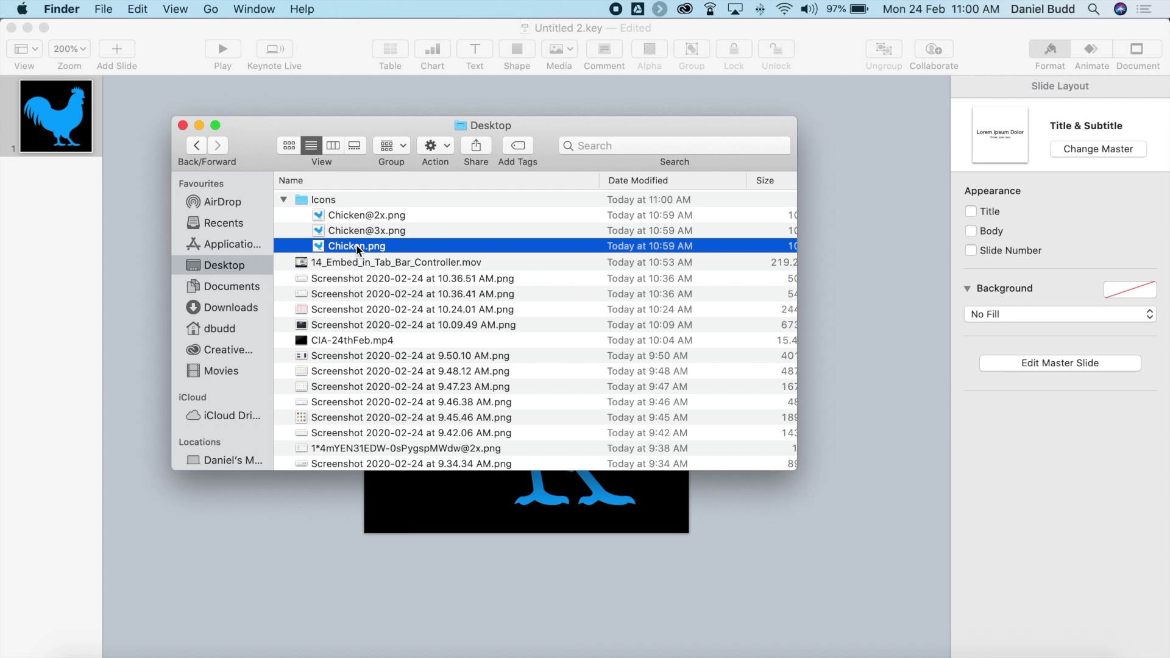
Resize Chicken.png to 25 × 25 pixels in Preview and save it.
double_click(356, 244)
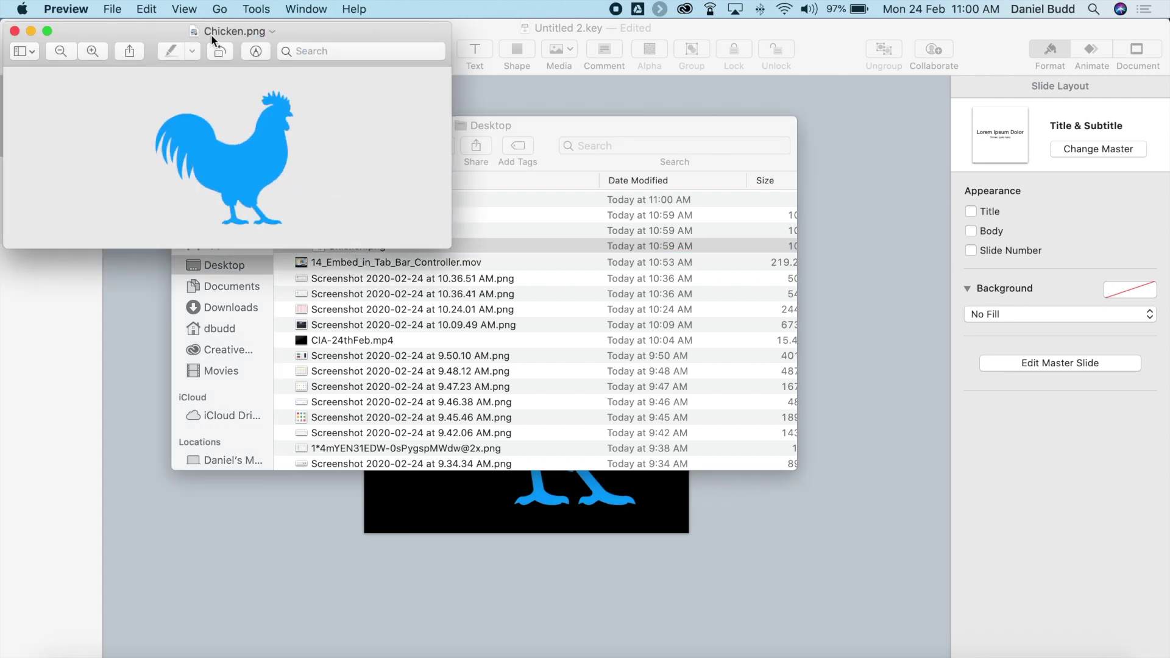
left_click_drag(151, 28, 695, 81)
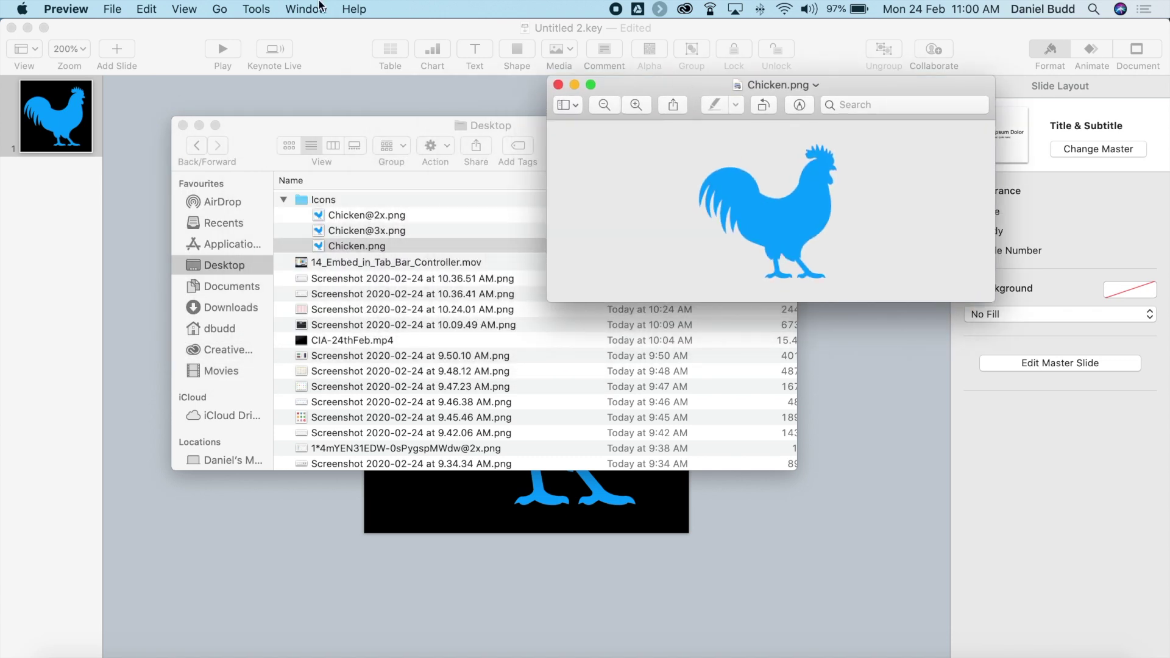
left_click(256, 9)
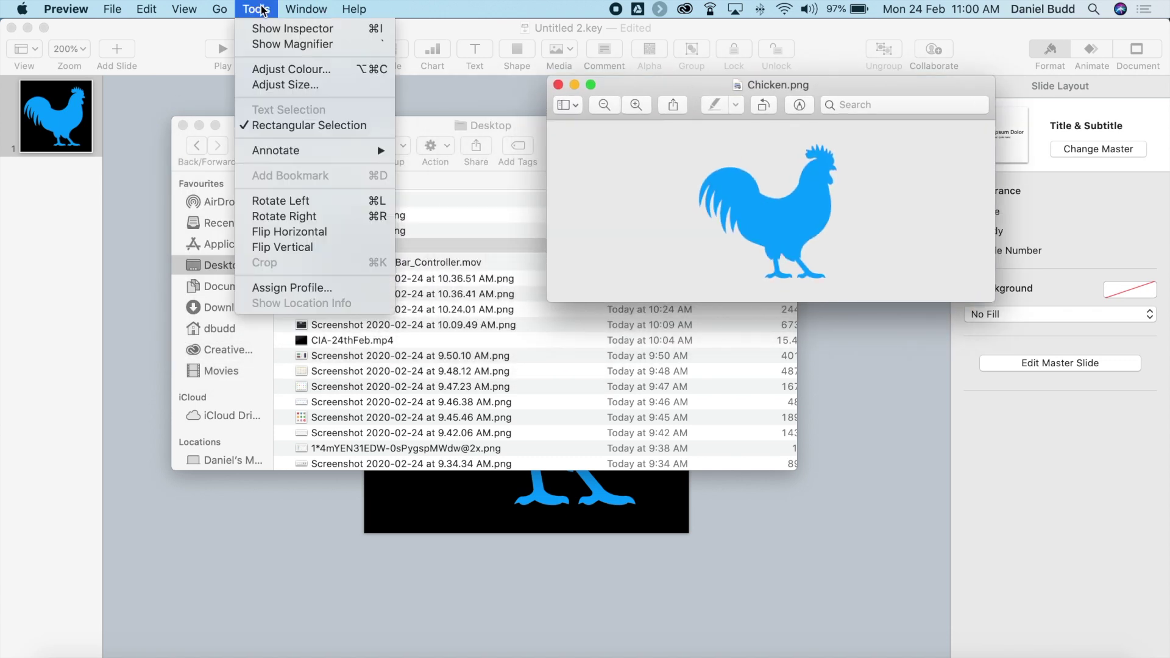
left_click(278, 84)
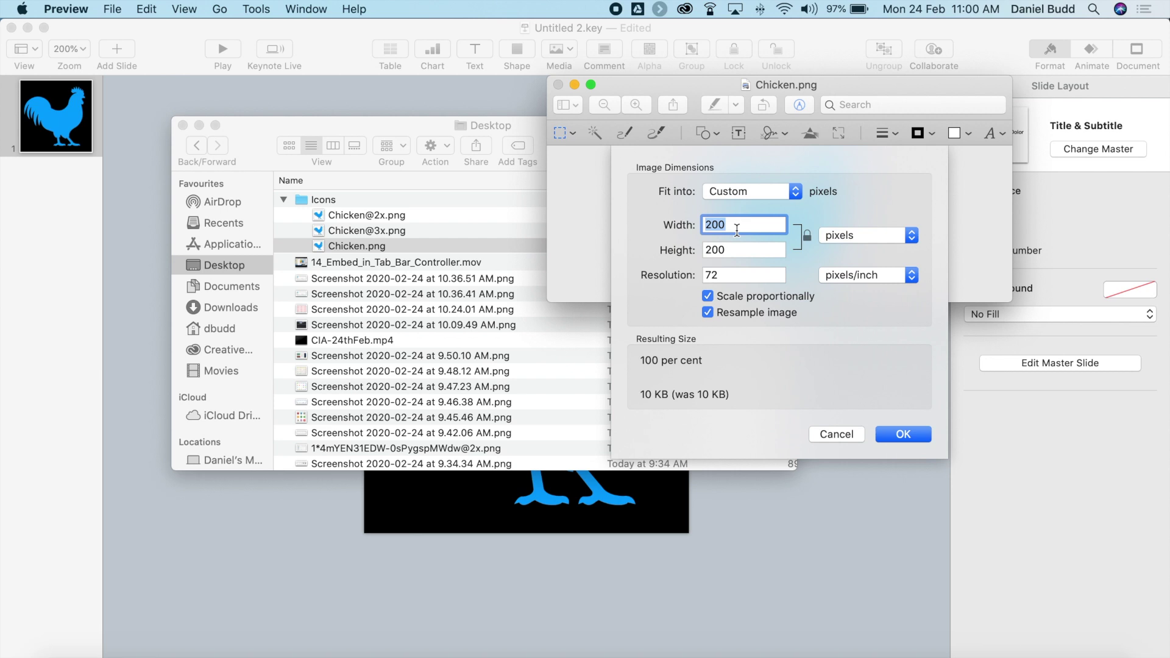
type("25")
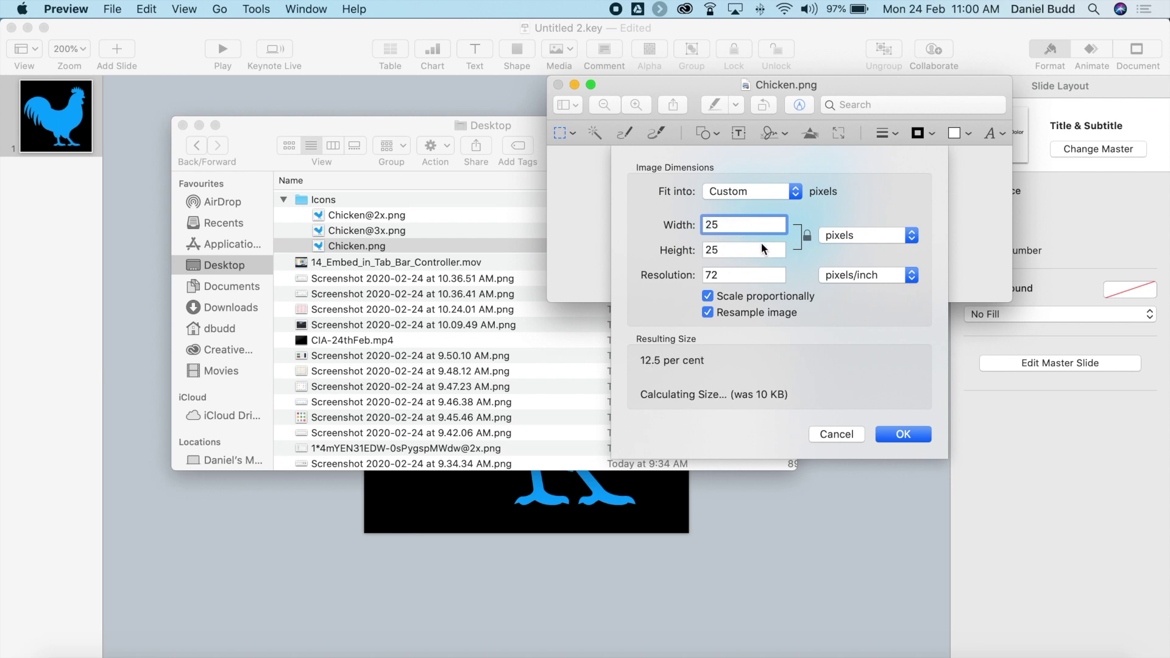
left_click(903, 434)
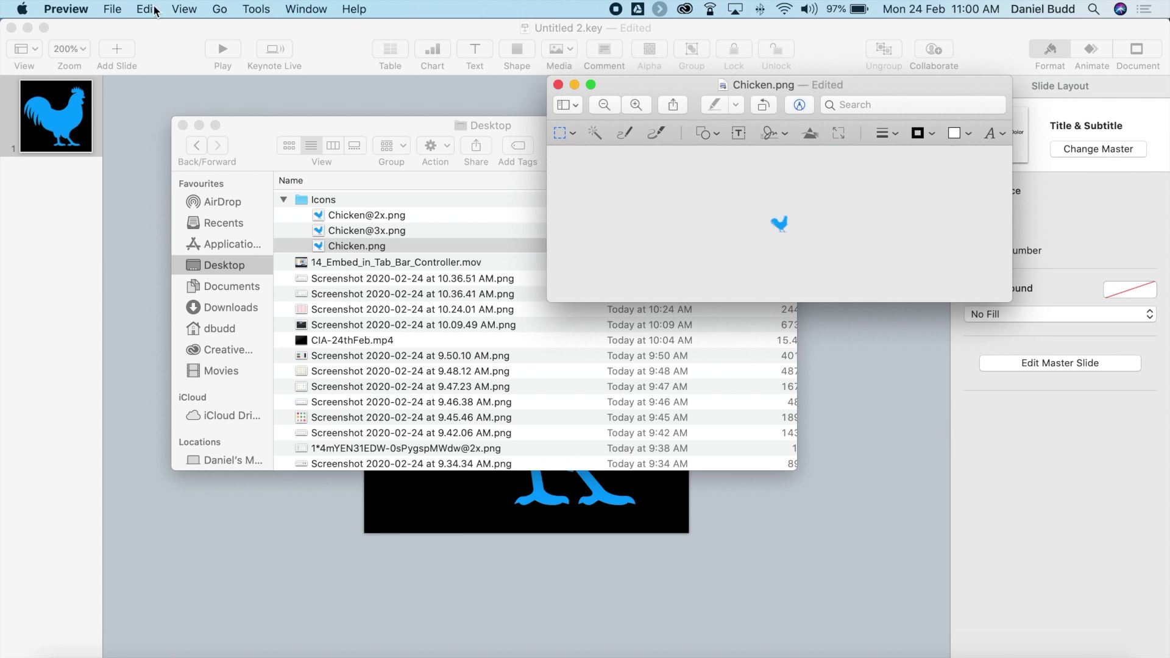
left_click(113, 9)
left_click(144, 117)
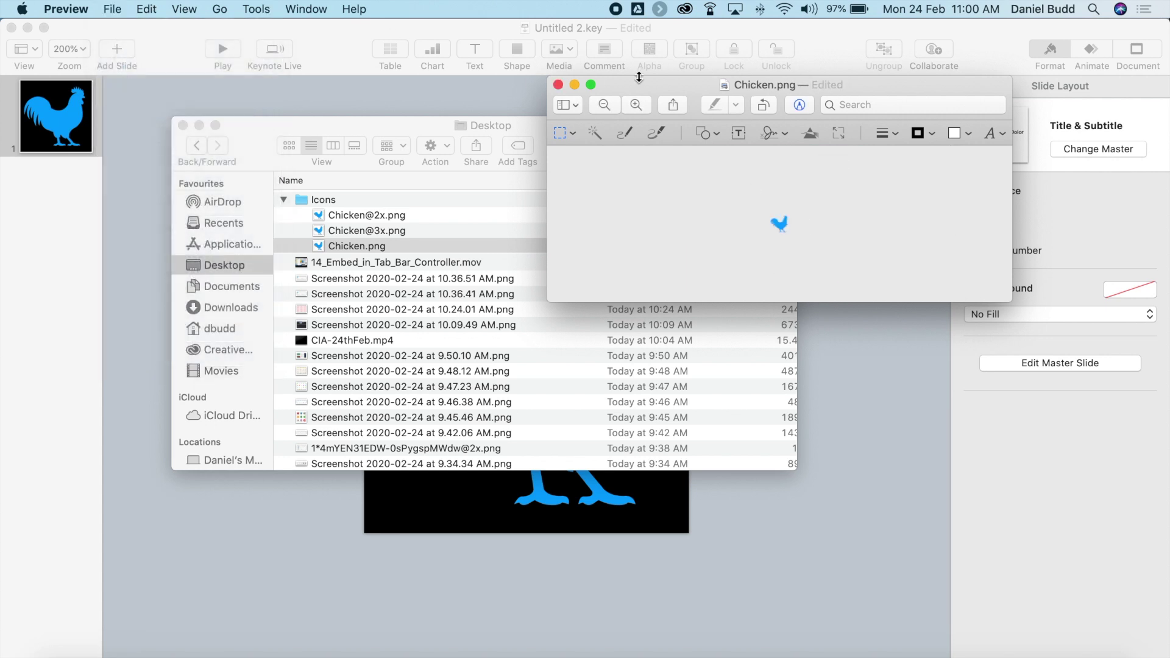
left_click(558, 86)
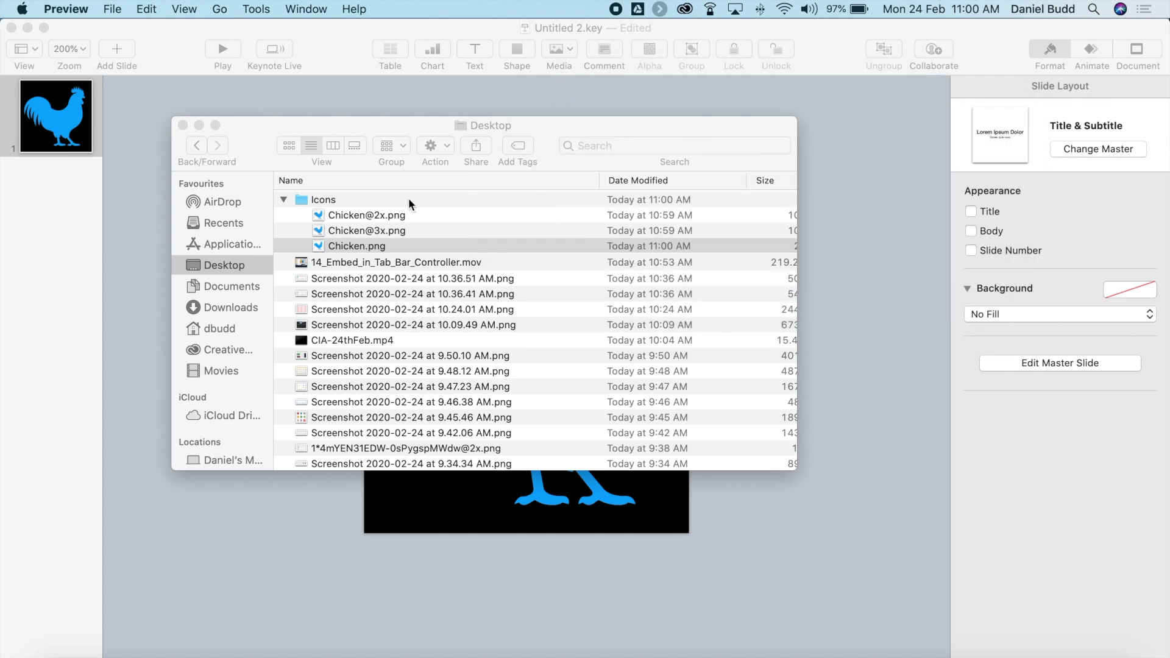
left_click(377, 226)
left_click(380, 214)
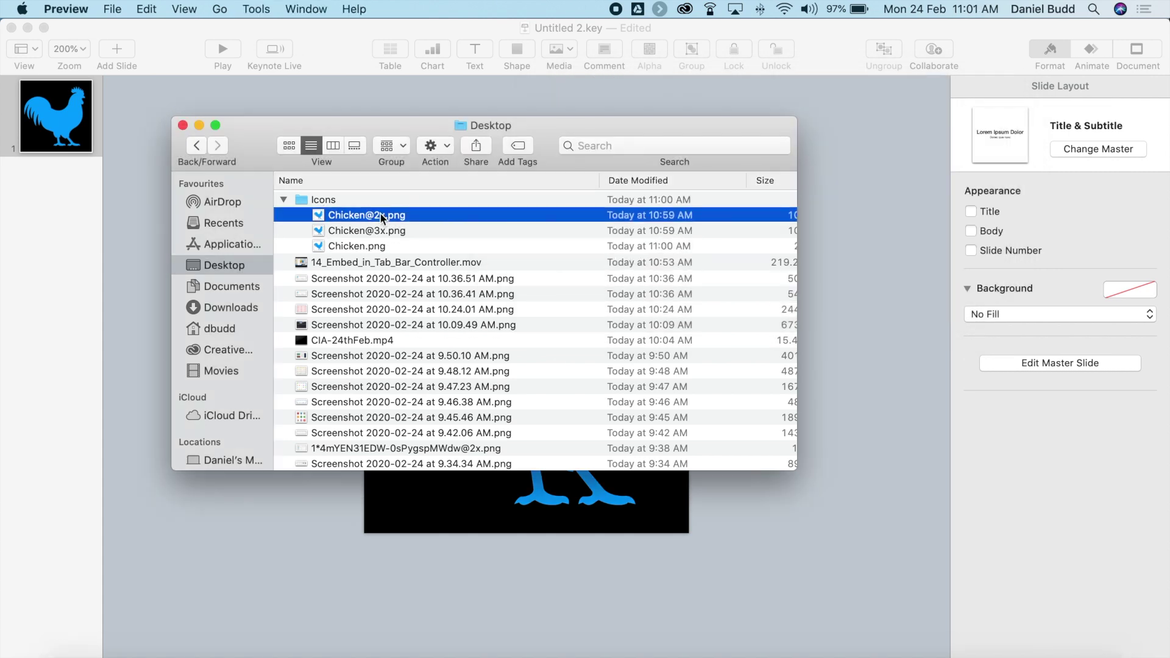
double_click(380, 215)
left_click(256, 9)
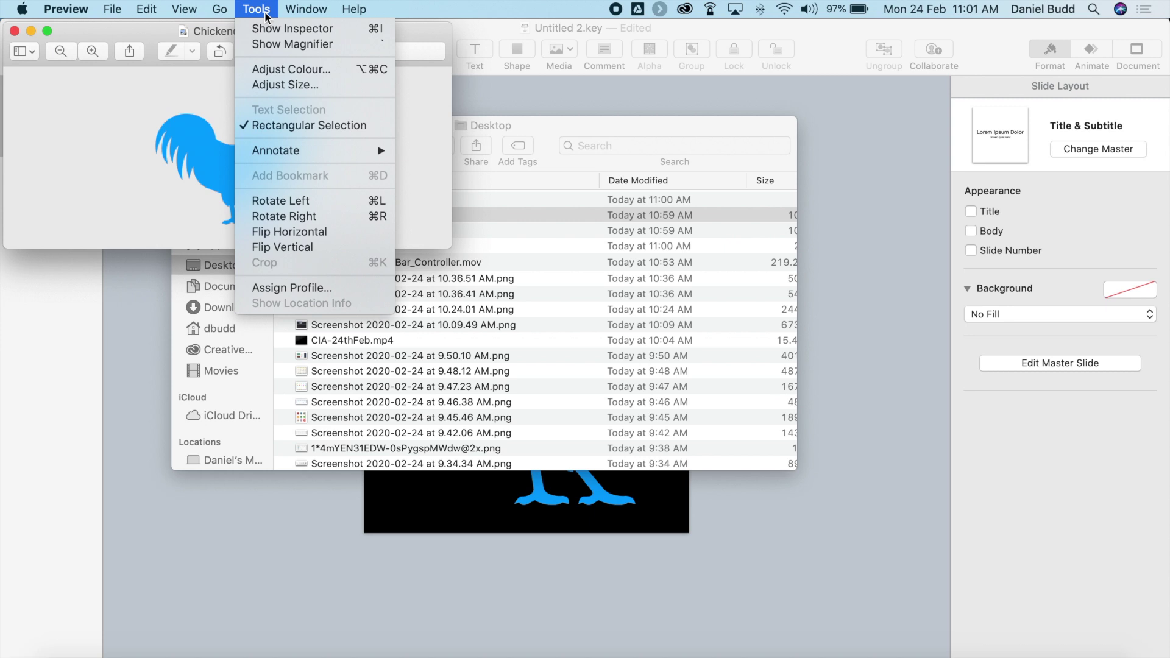
left_click(291, 85)
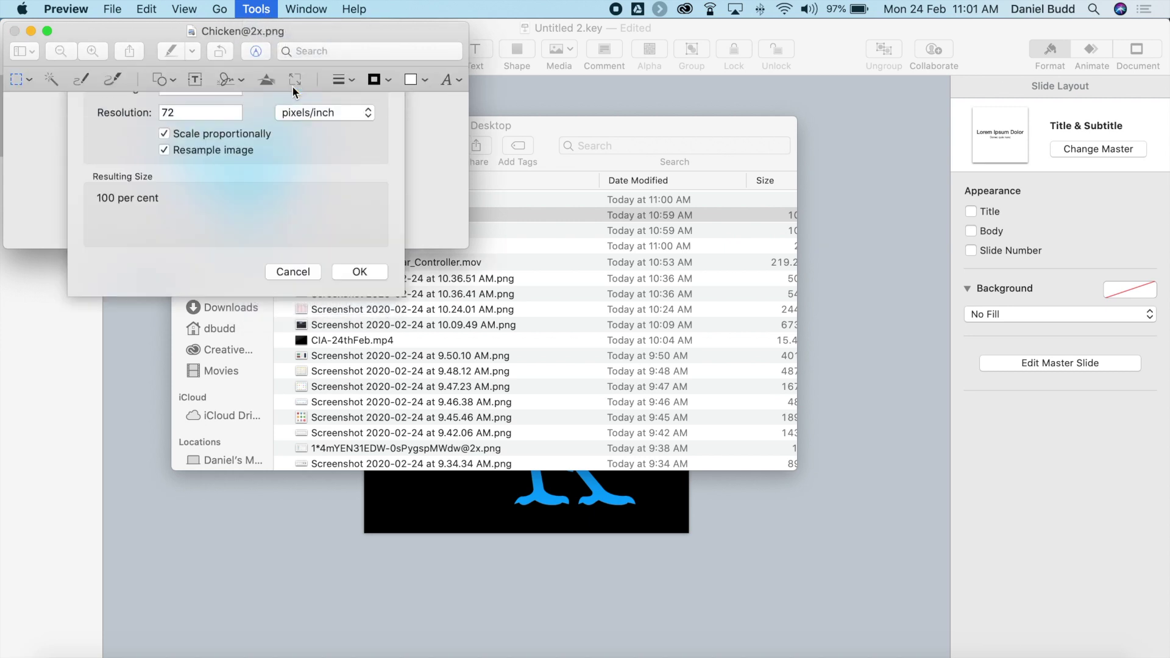
type("50")
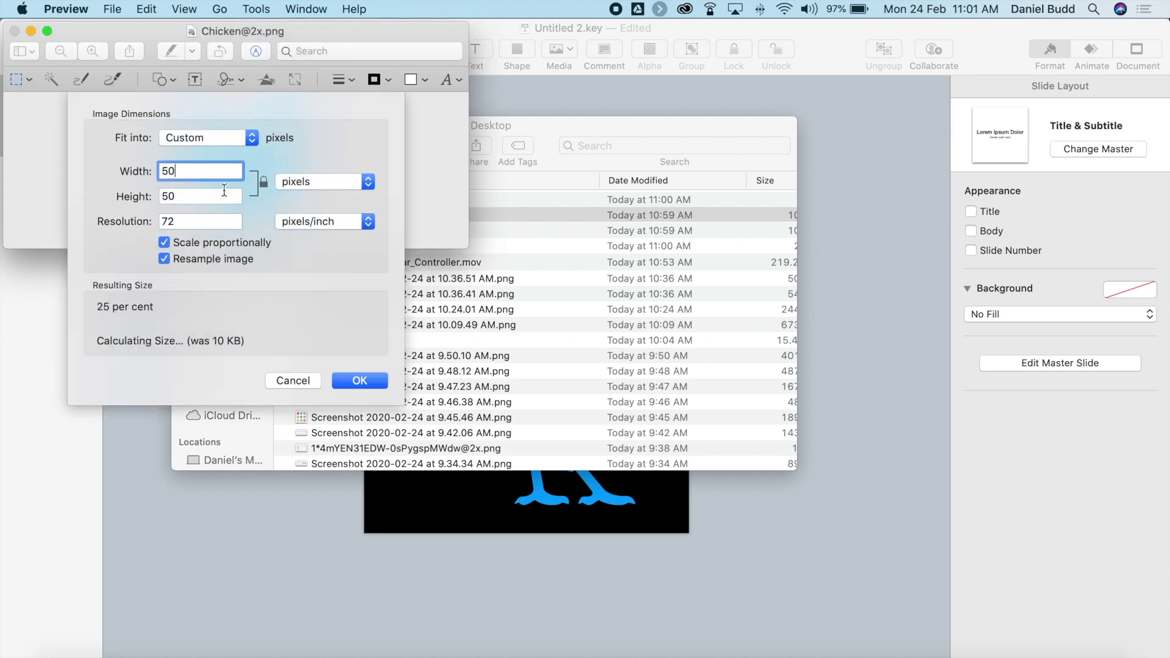
left_click(360, 381)
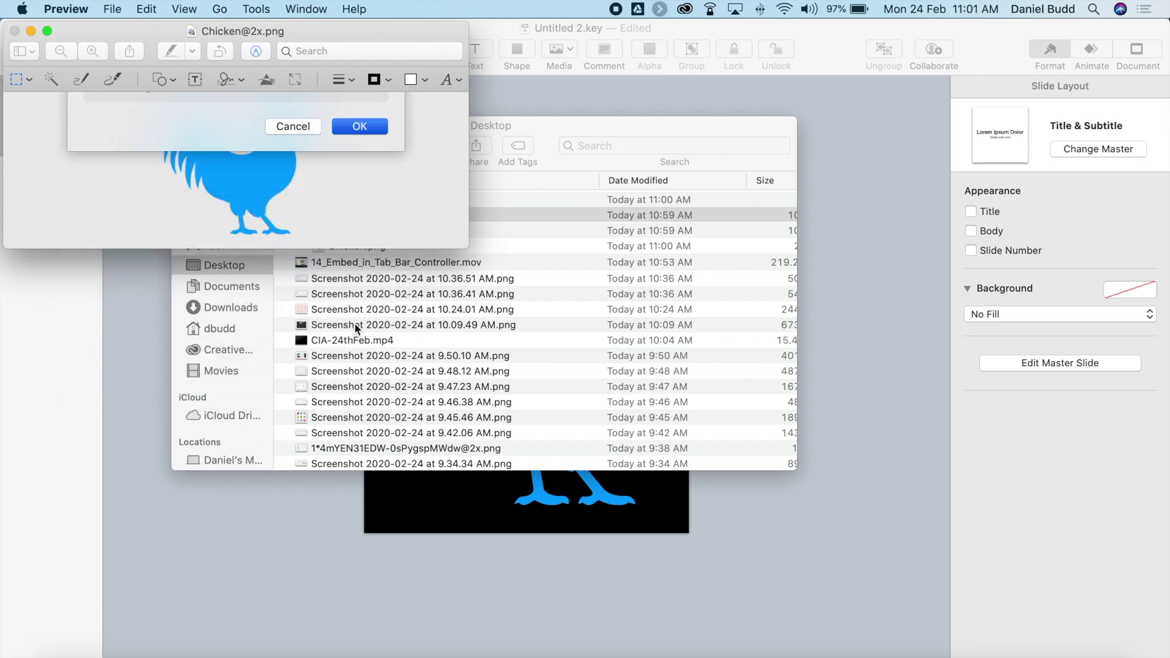
key("super+s")
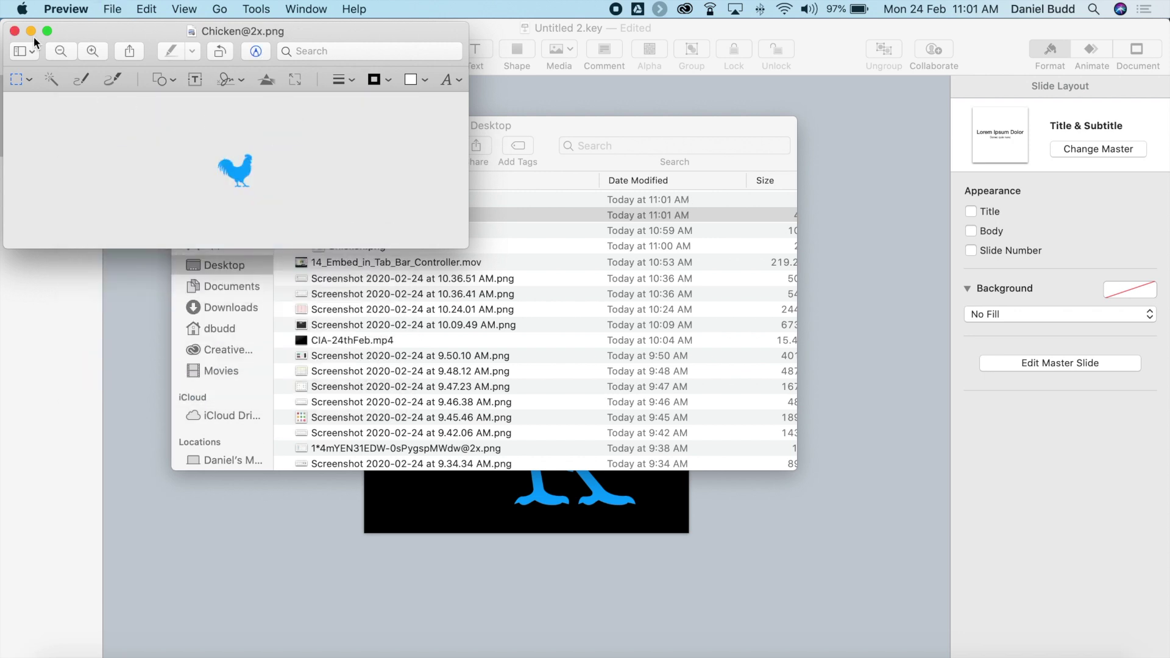
left_click(15, 31)
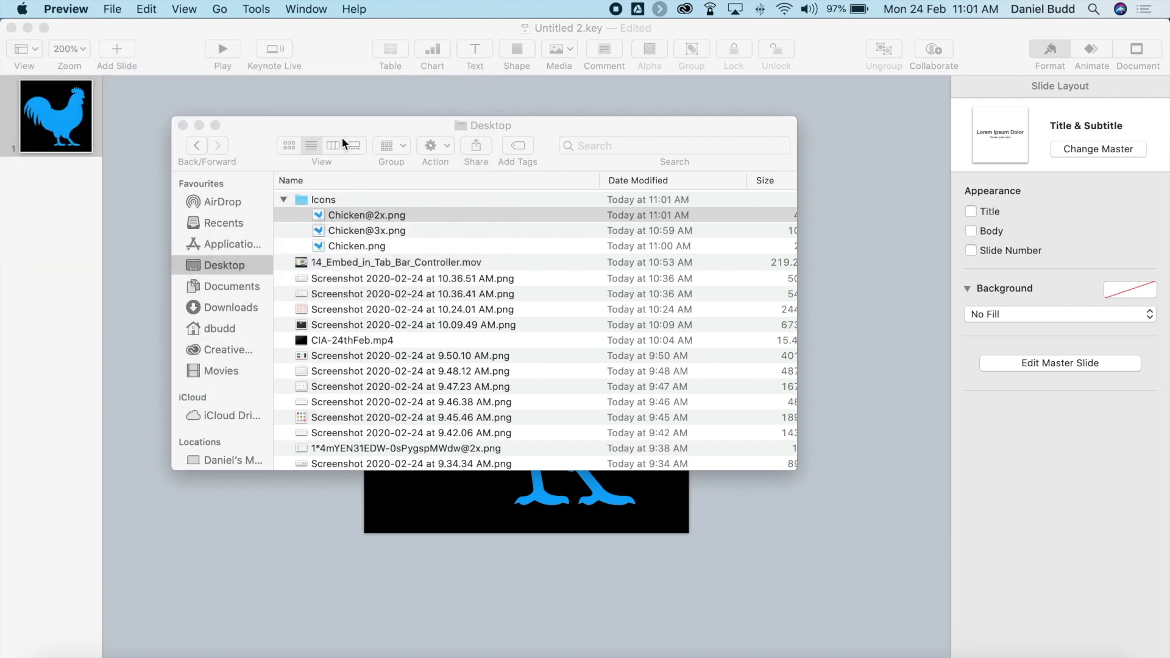
double_click(363, 230)
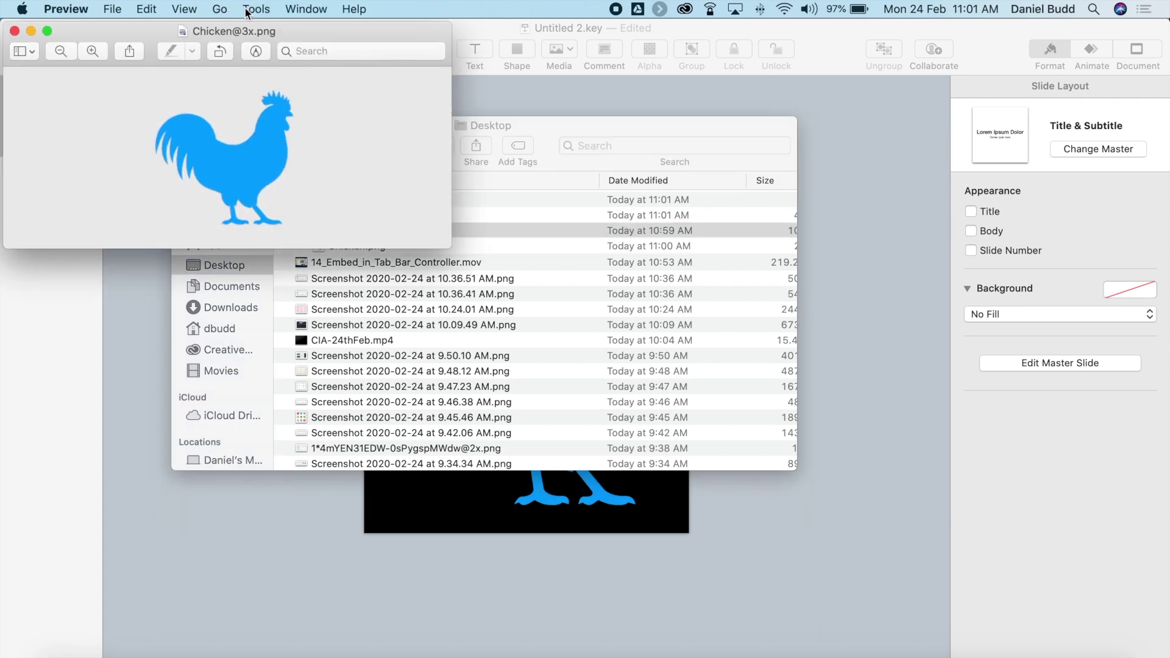
left_click(246, 9)
left_click(276, 83)
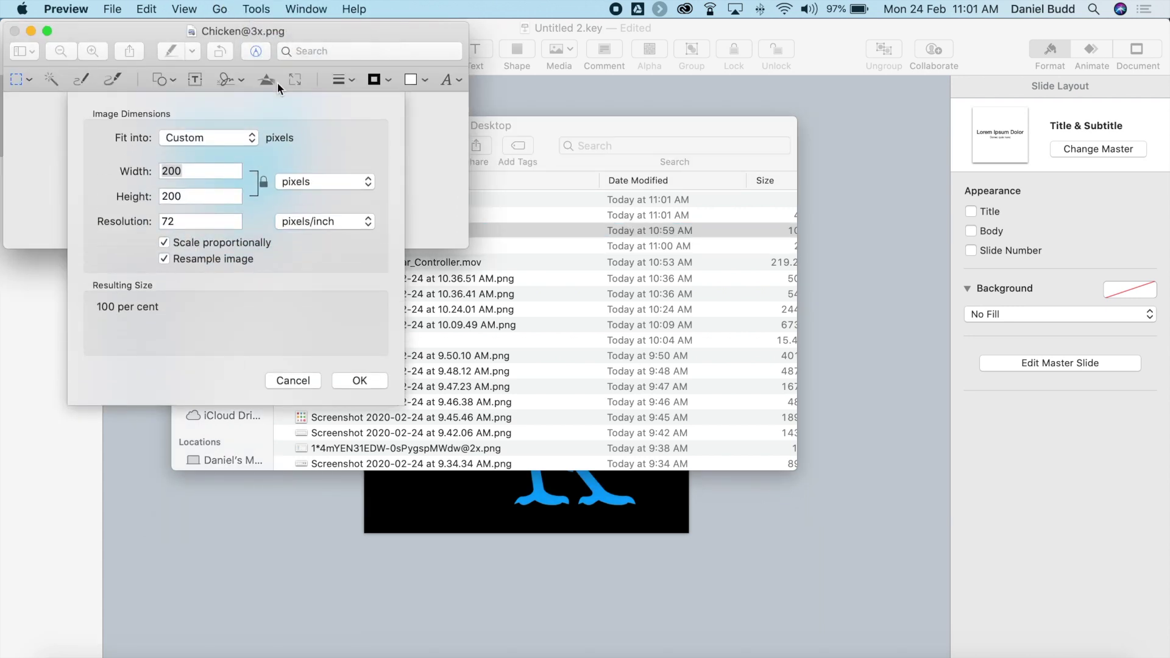
type("75")
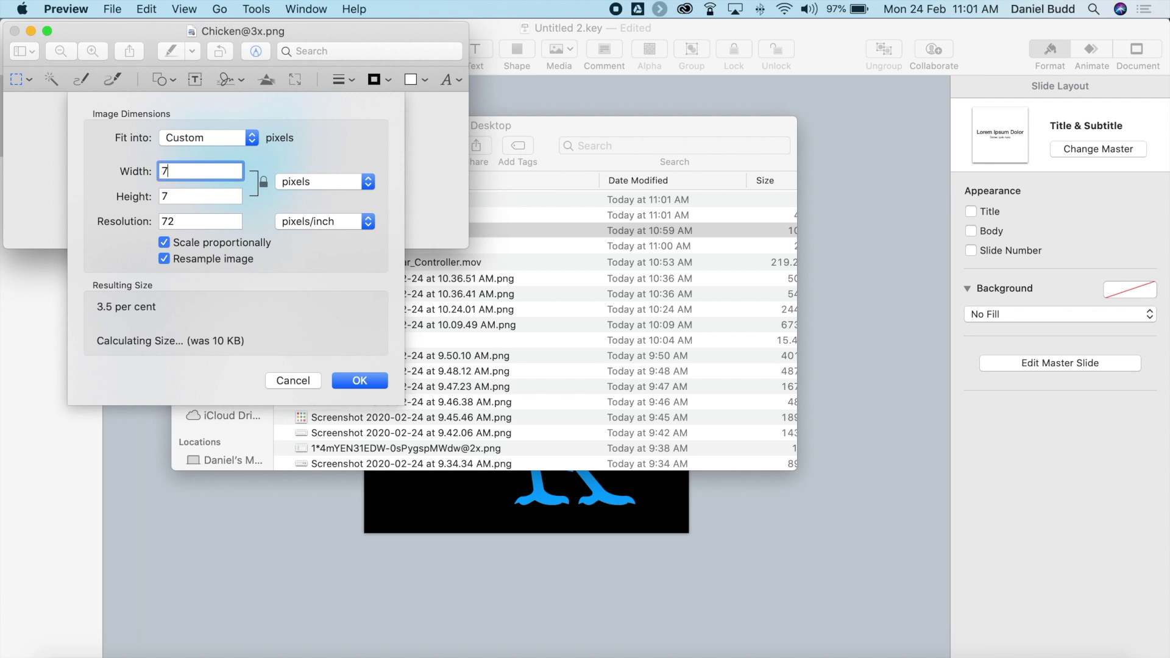
left_click(356, 381)
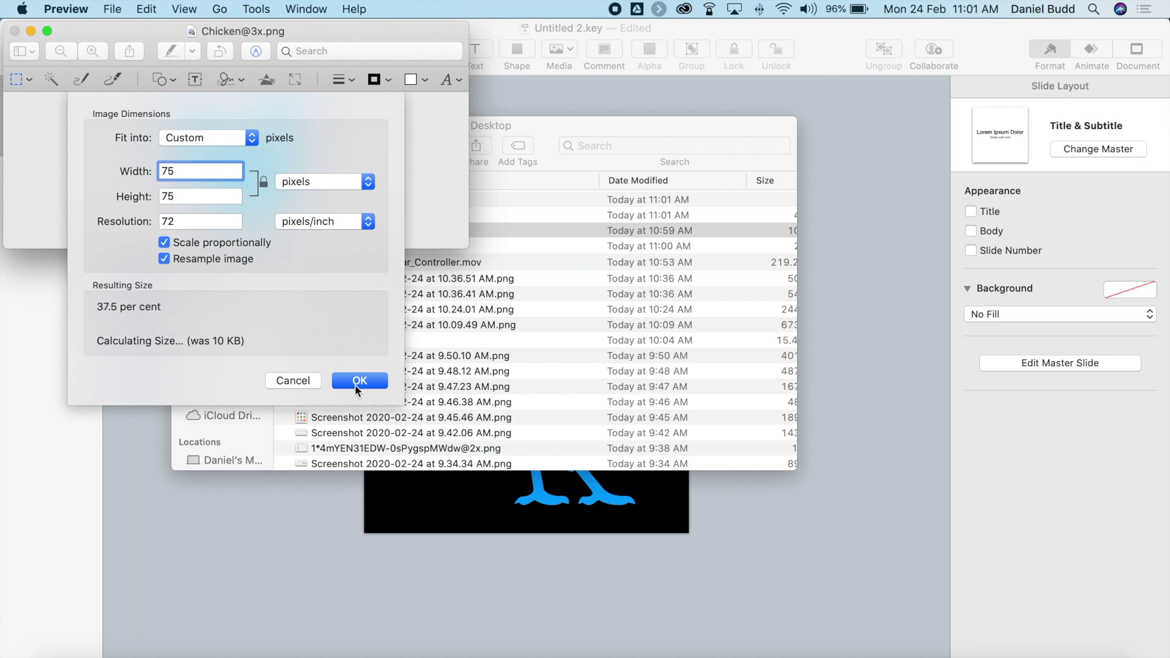
left_click(120, 12)
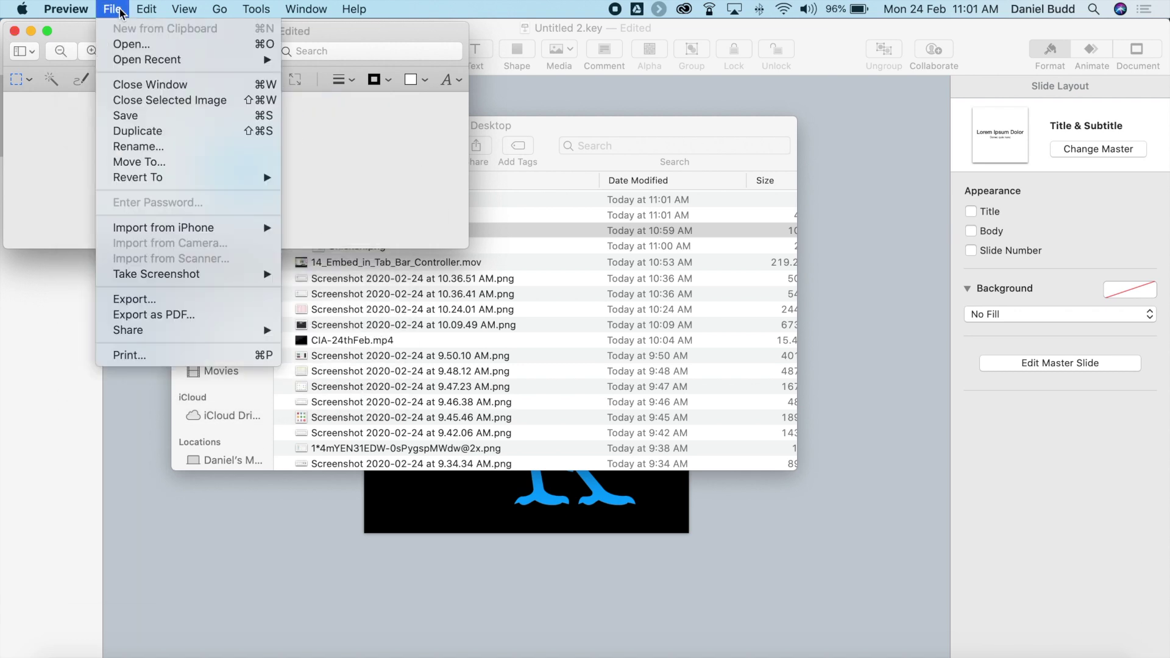
left_click(124, 115)
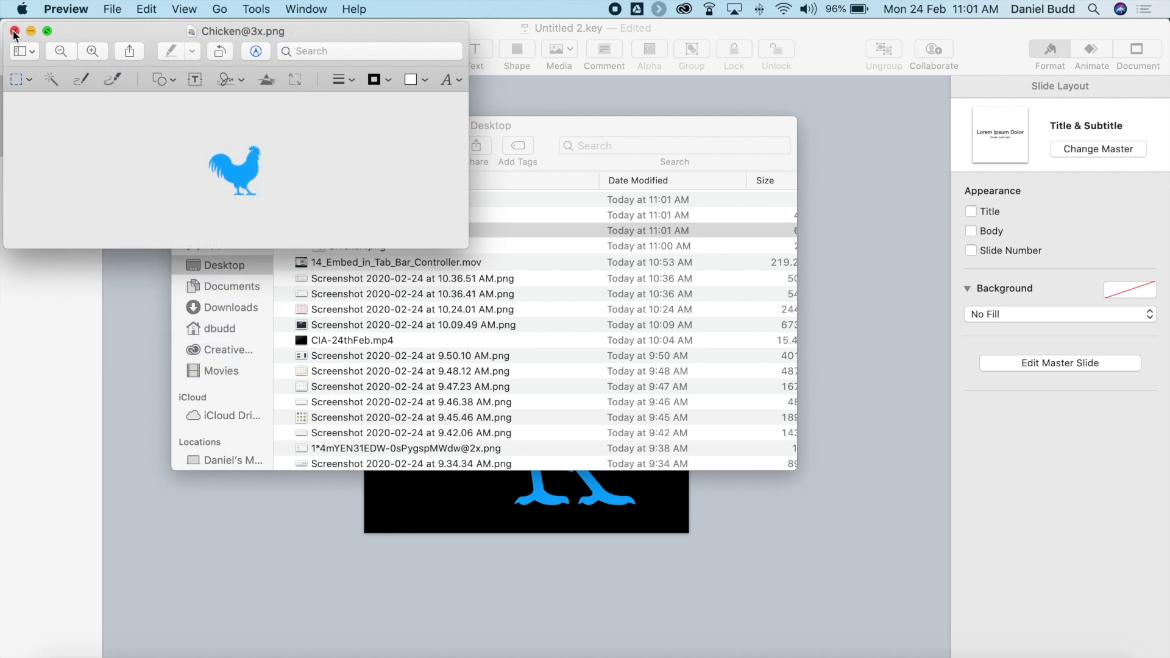
left_click(14, 31)
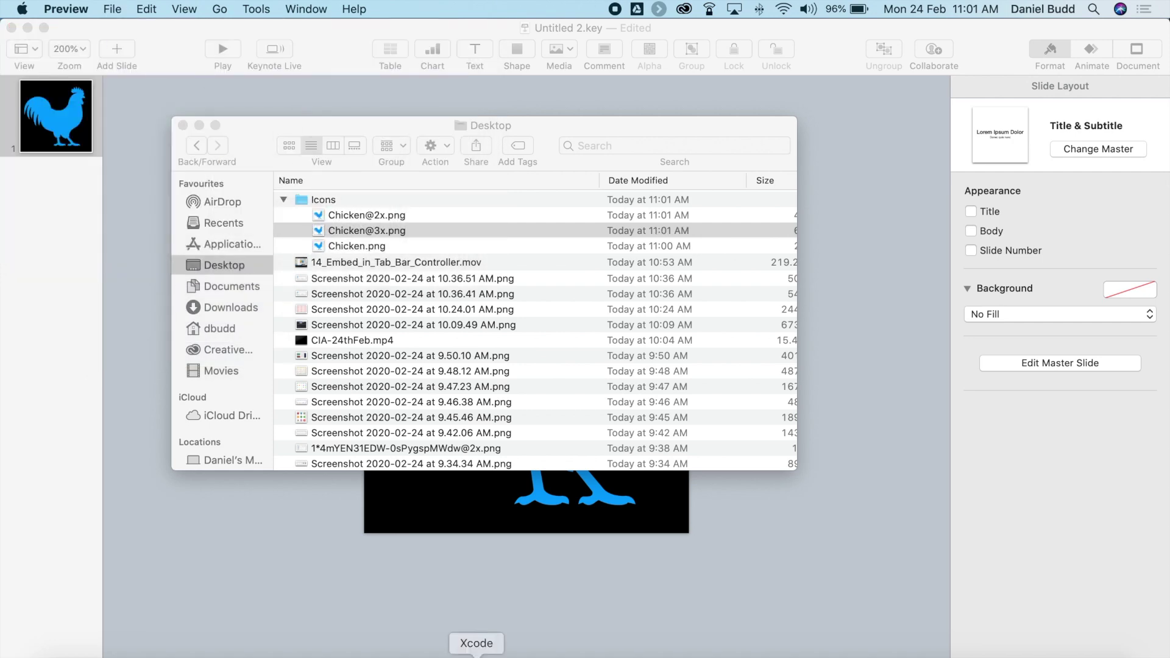
left_click(476, 655)
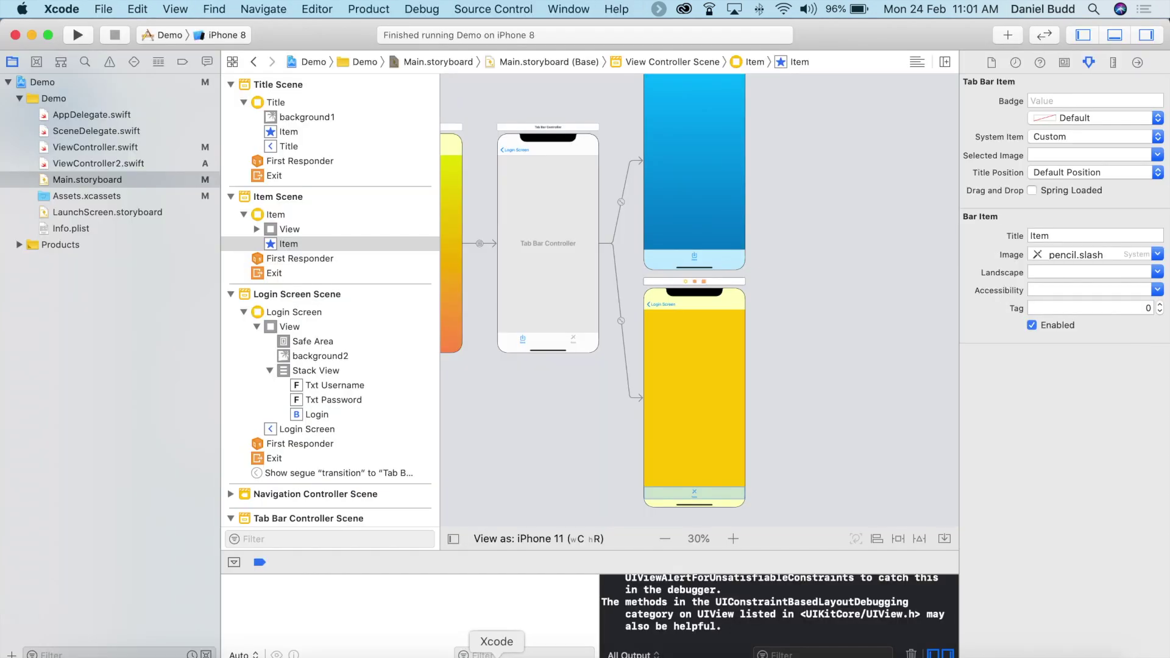
Drag the three chicken PNGs from the Desktop into the project's Assets.xcassets catalog.
left_click(95, 197)
left_click(89, 652)
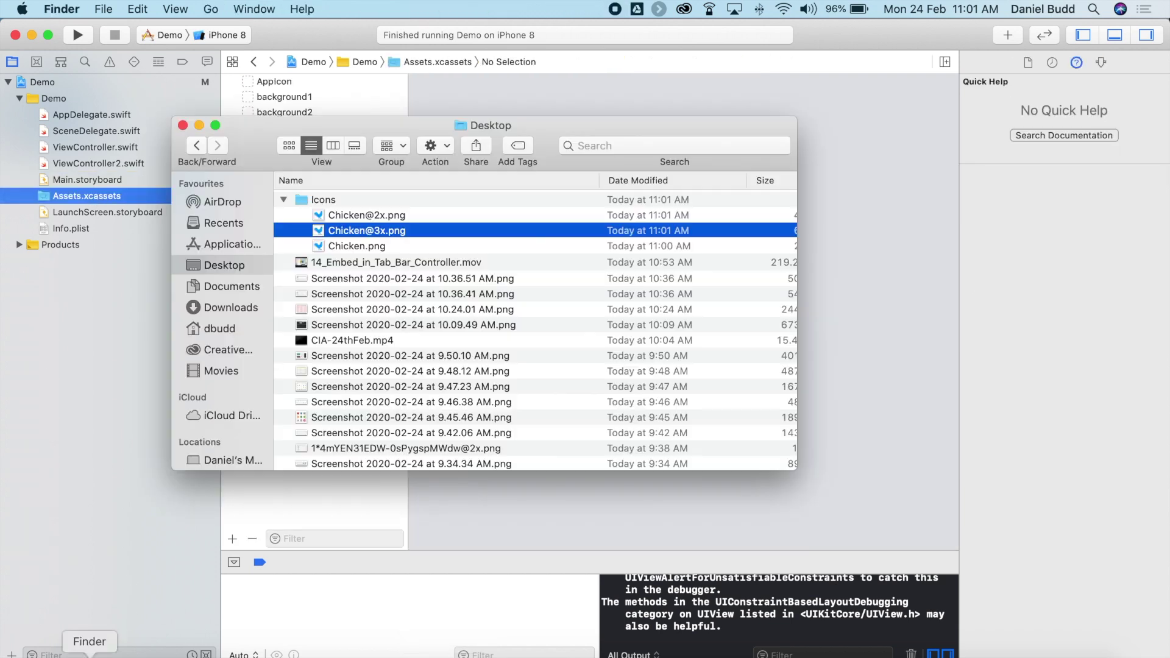
left_click(356, 215)
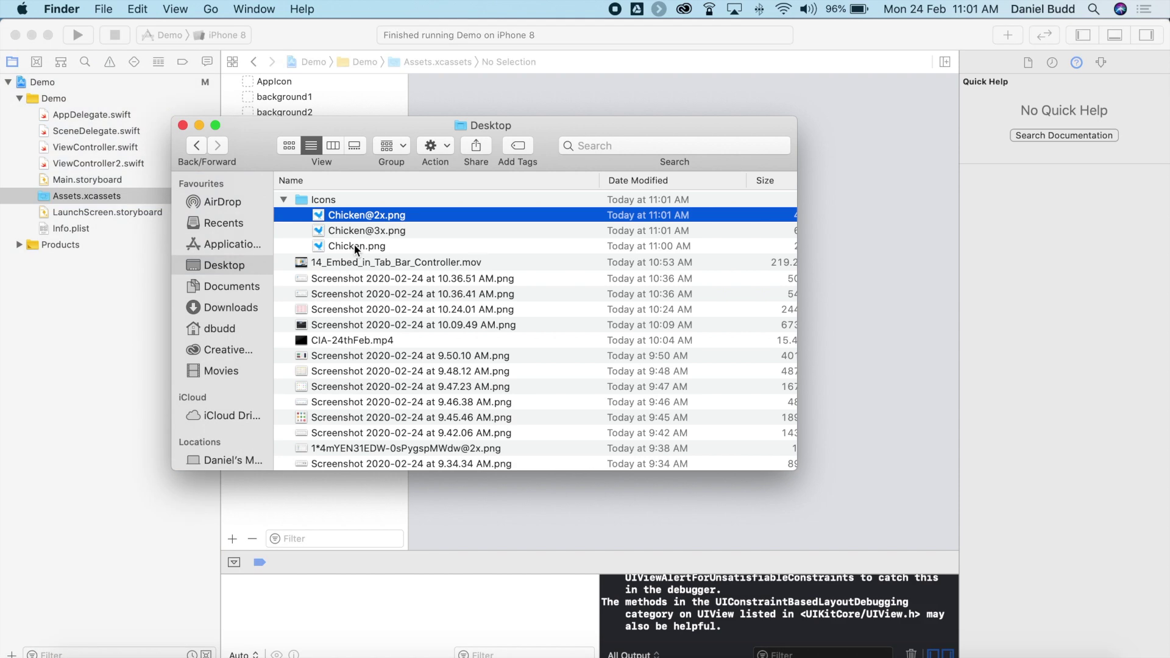
left_click(357, 245, "shift")
left_click_drag(365, 125, 816, 142)
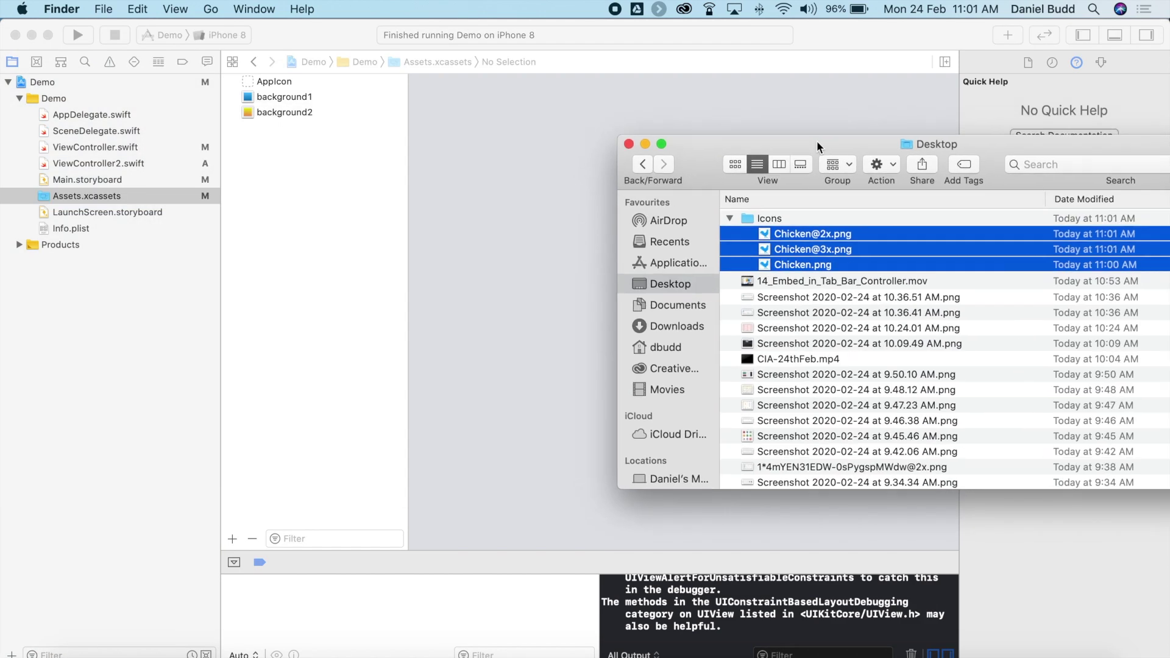
left_click_drag(796, 243, 295, 177)
Select the new Chicken image set to confirm its 1x, 2x and 3x images.
left_click(314, 193)
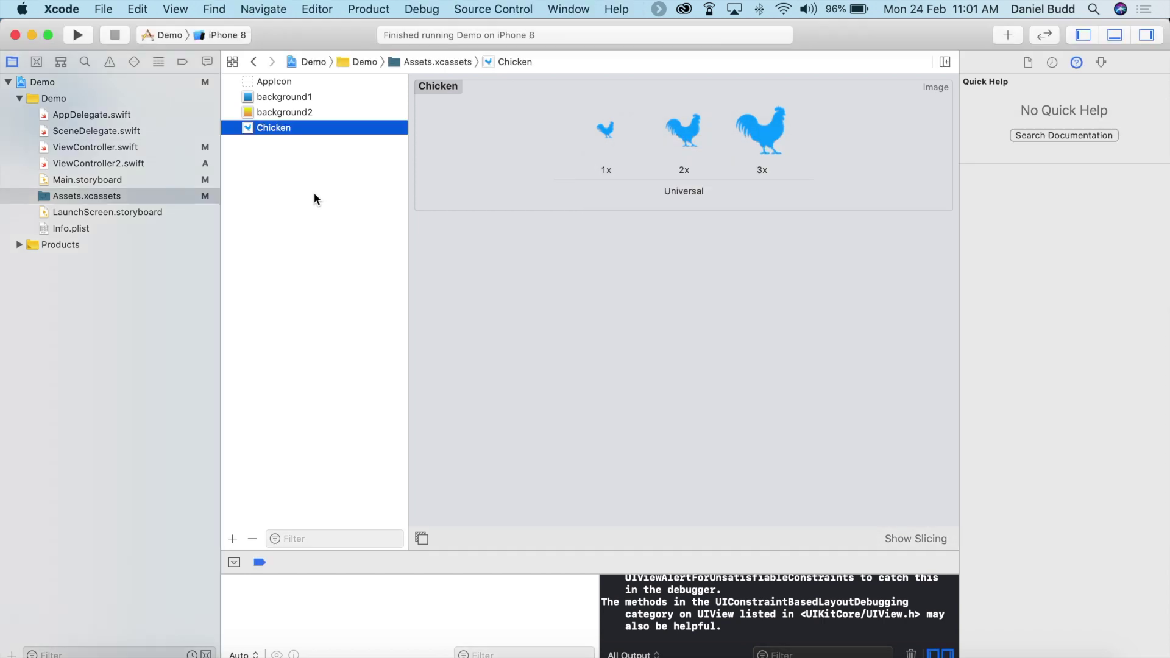
left_click(283, 128)
left_click(295, 149)
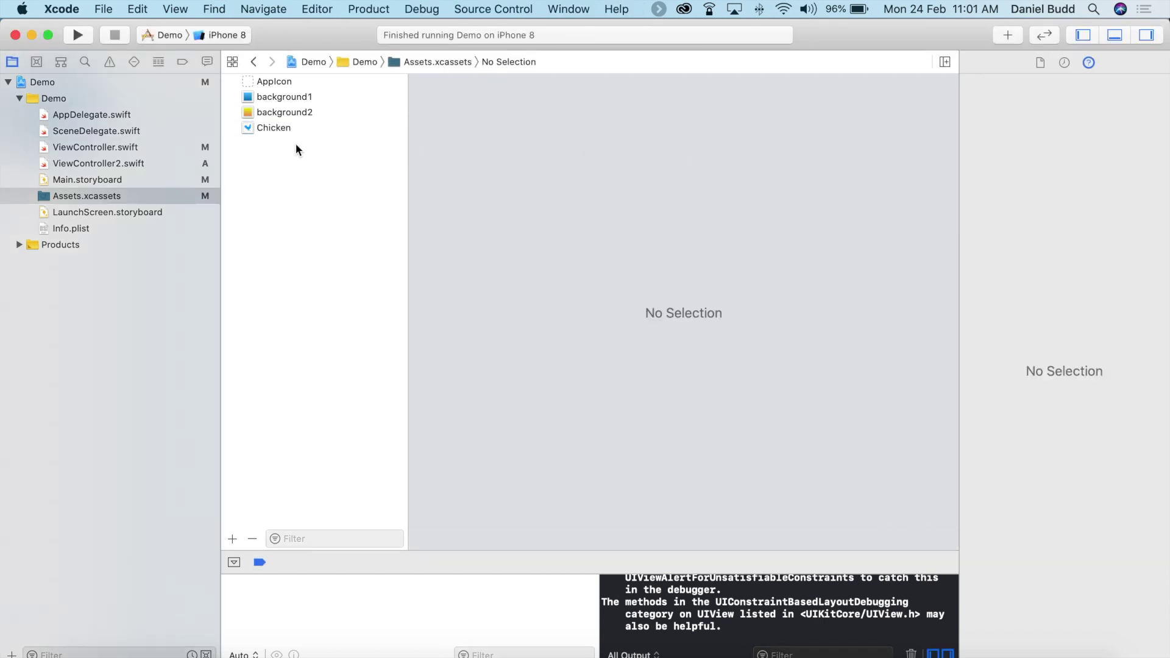
left_click(284, 130)
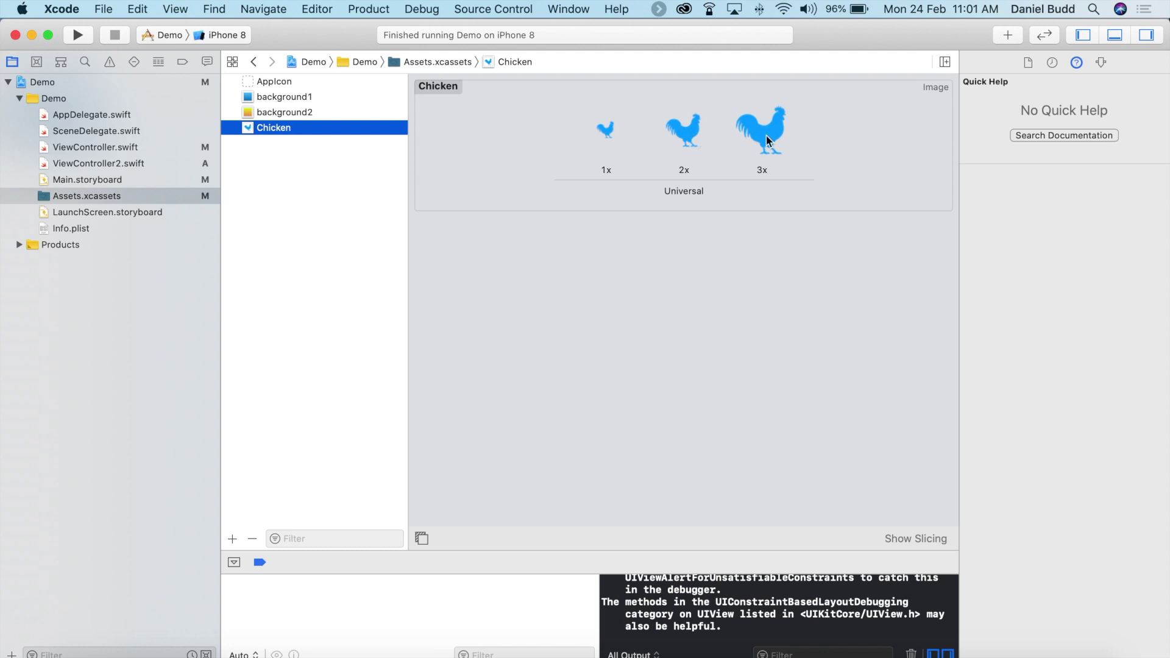
In Main.storyboard, set the Title scene's tab bar item image to Chicken, then build and run.
left_click(93, 179)
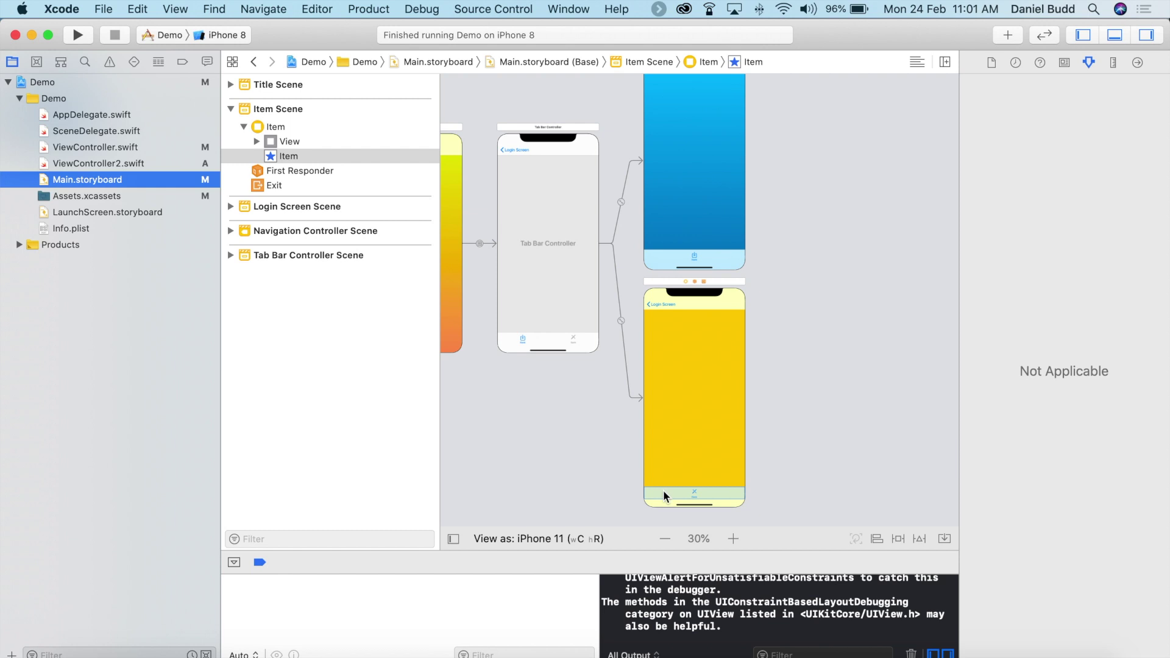
left_click(695, 255)
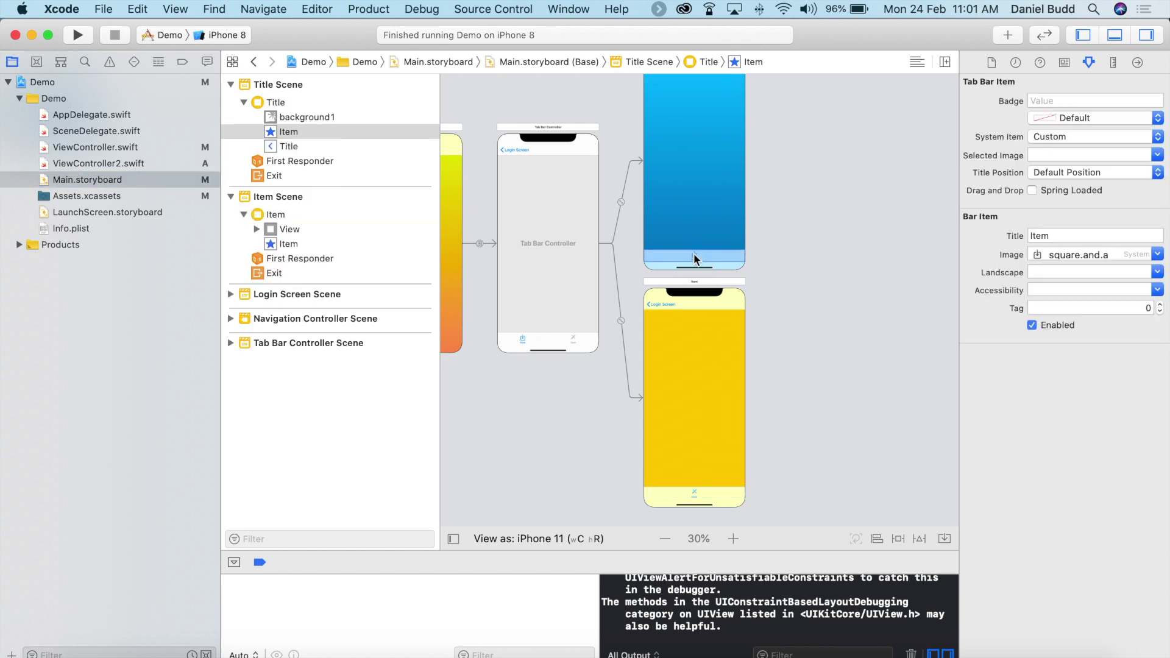
left_click(1157, 255)
scroll(1124, 298, "down", 3)
scroll(1124, 298, "up", 3)
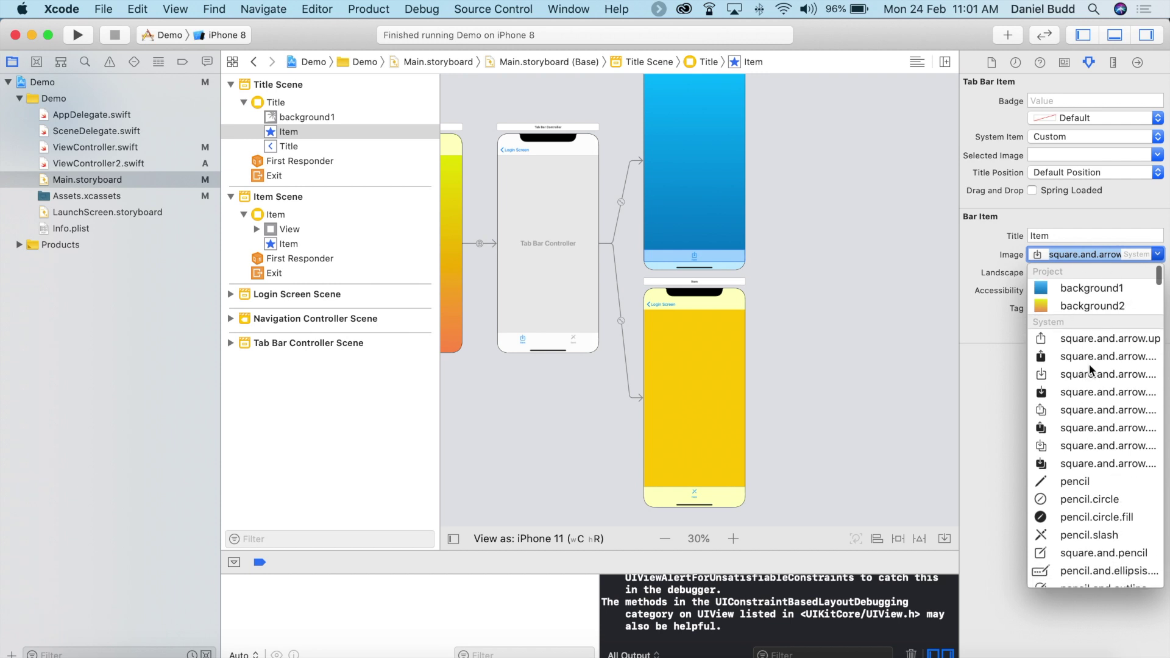
scroll(1090, 371, "down", 1)
scroll(1072, 347, "up", 1)
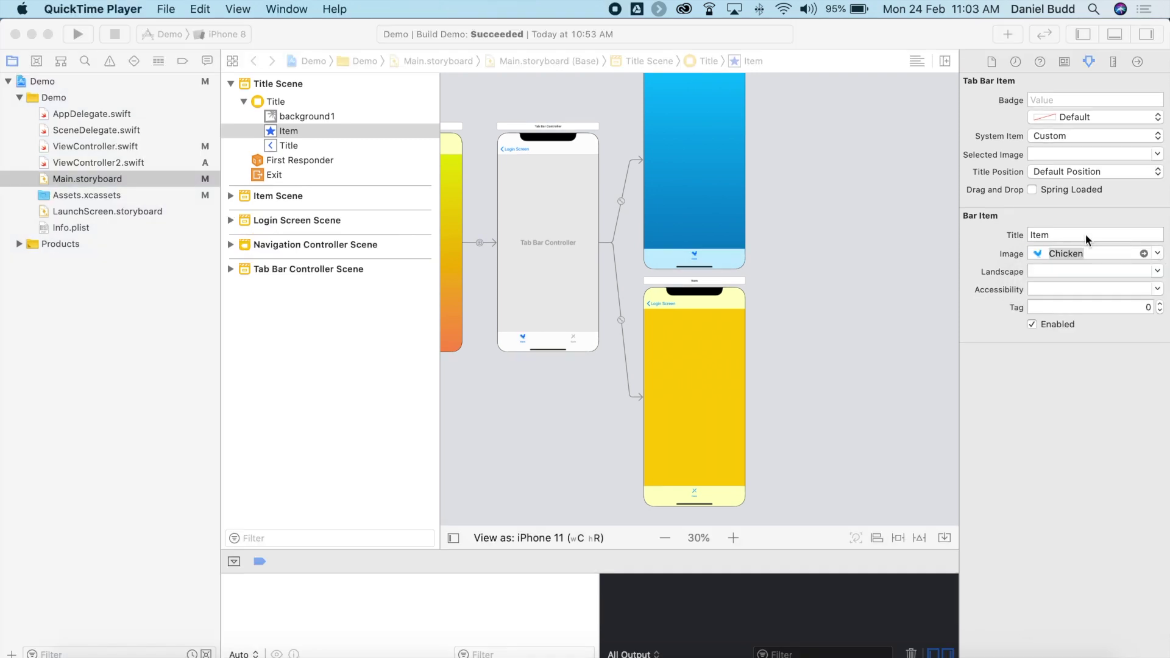
left_click(78, 34)
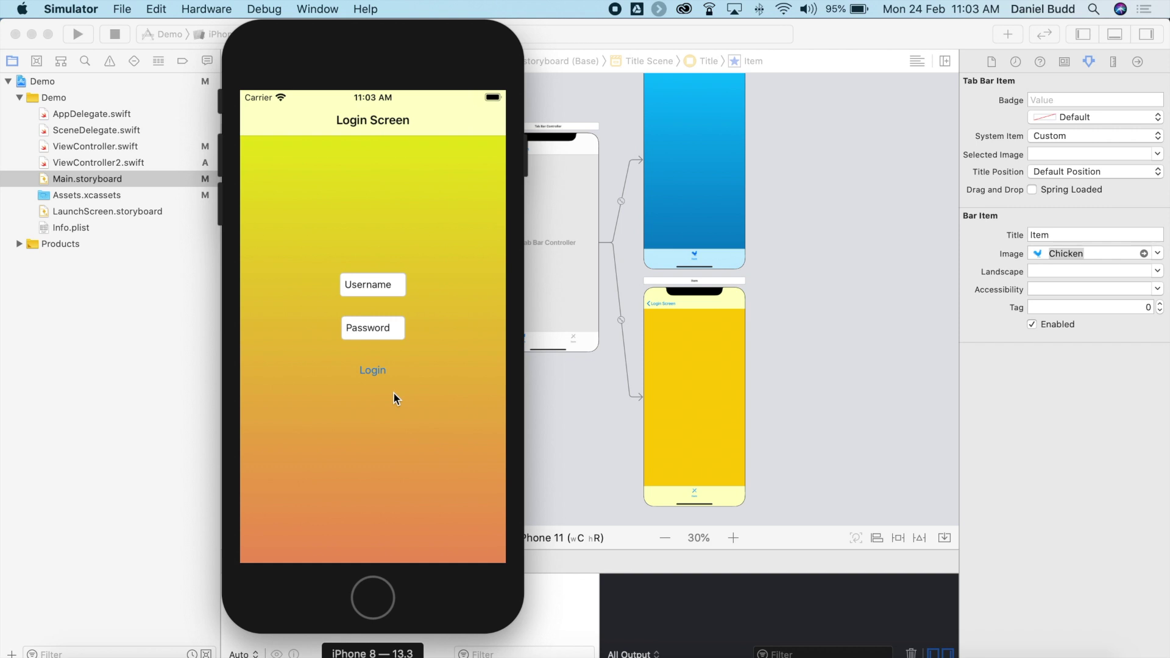
Log into the Demo app with a password and switch tabs to check the chicken icon.
double_click(367, 332)
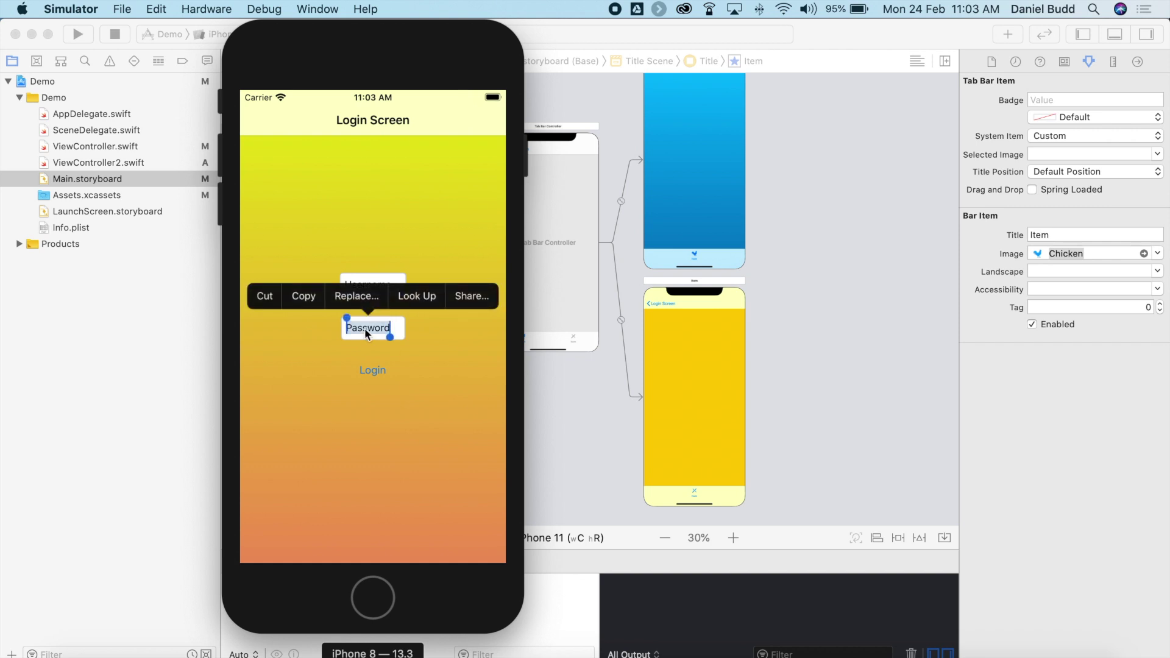
type("1234")
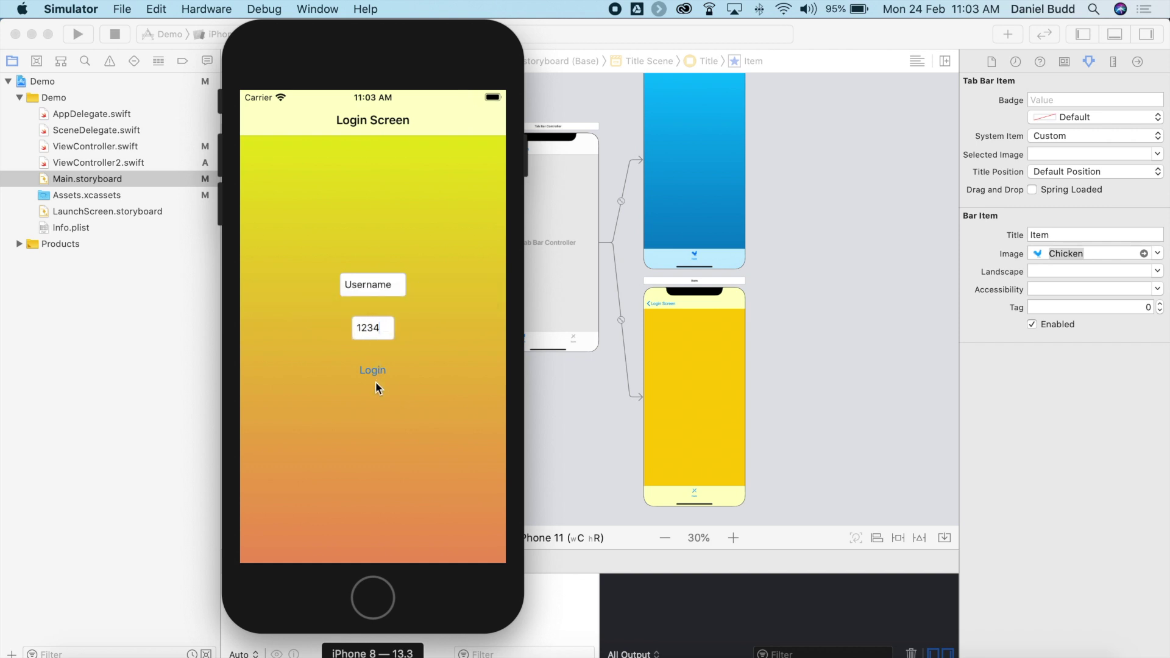
left_click(376, 372)
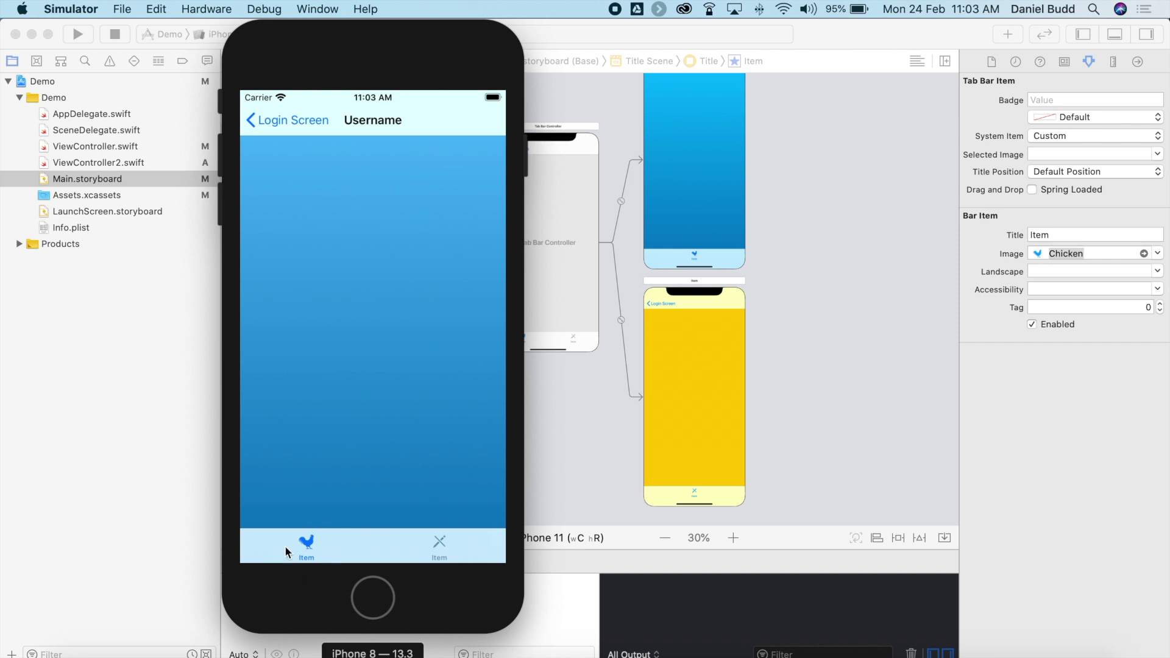
left_click(440, 546)
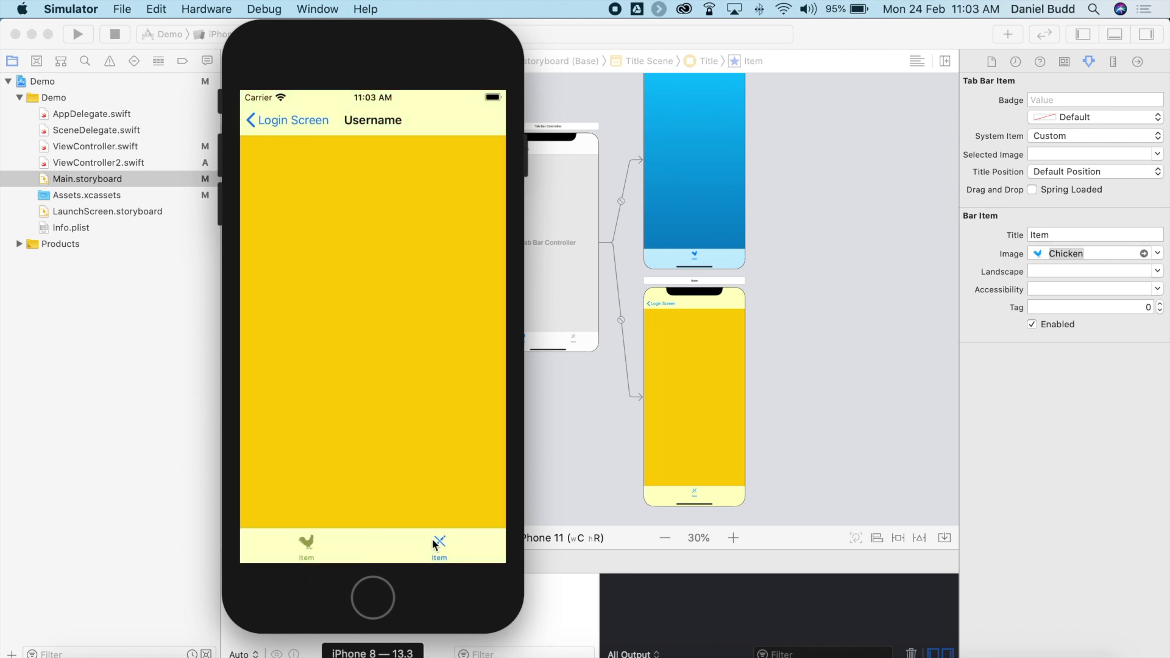